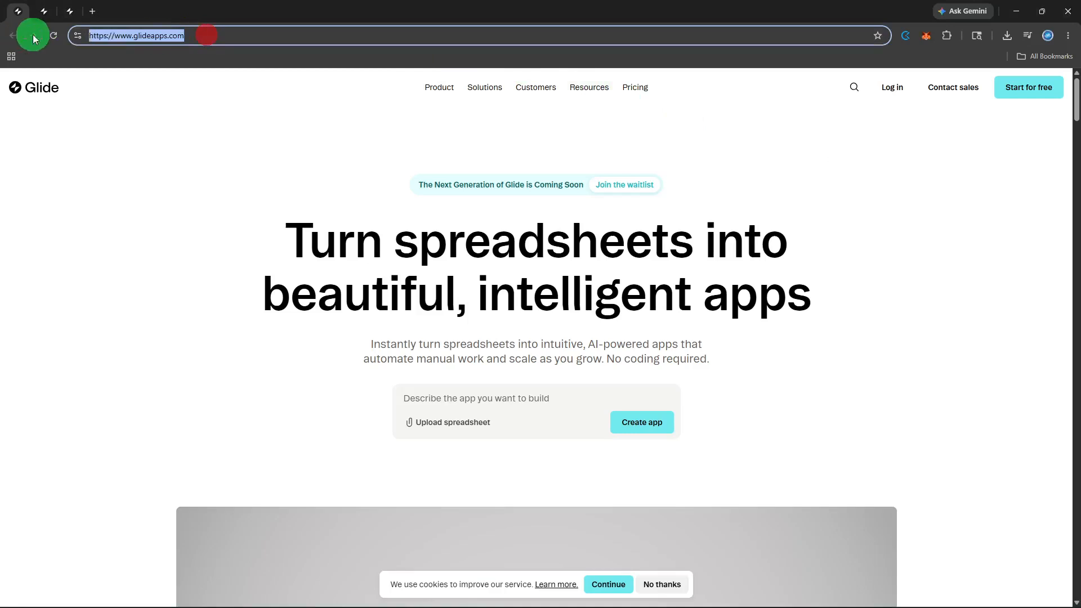
# - Log in to Glide and create a new app from the Blank template
pyautogui.click(270, 35)
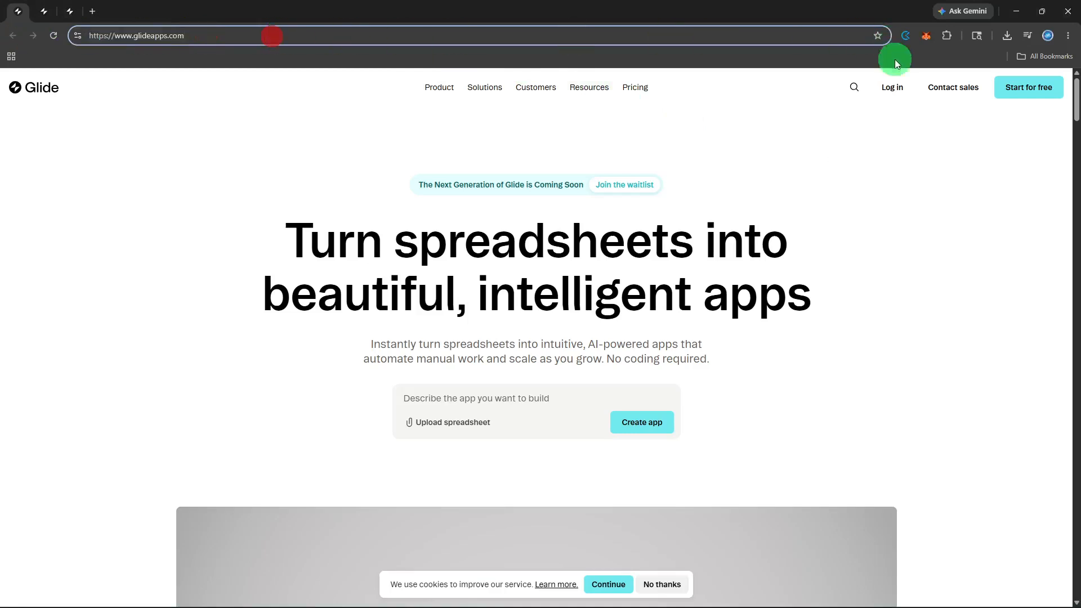
pyautogui.click(895, 89)
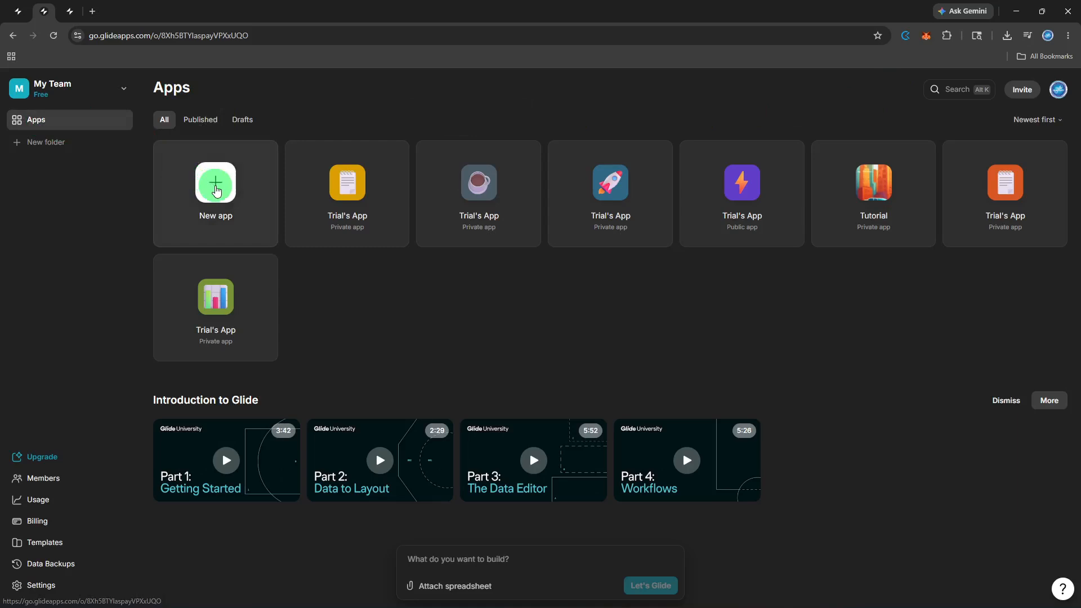
pyautogui.click(215, 188)
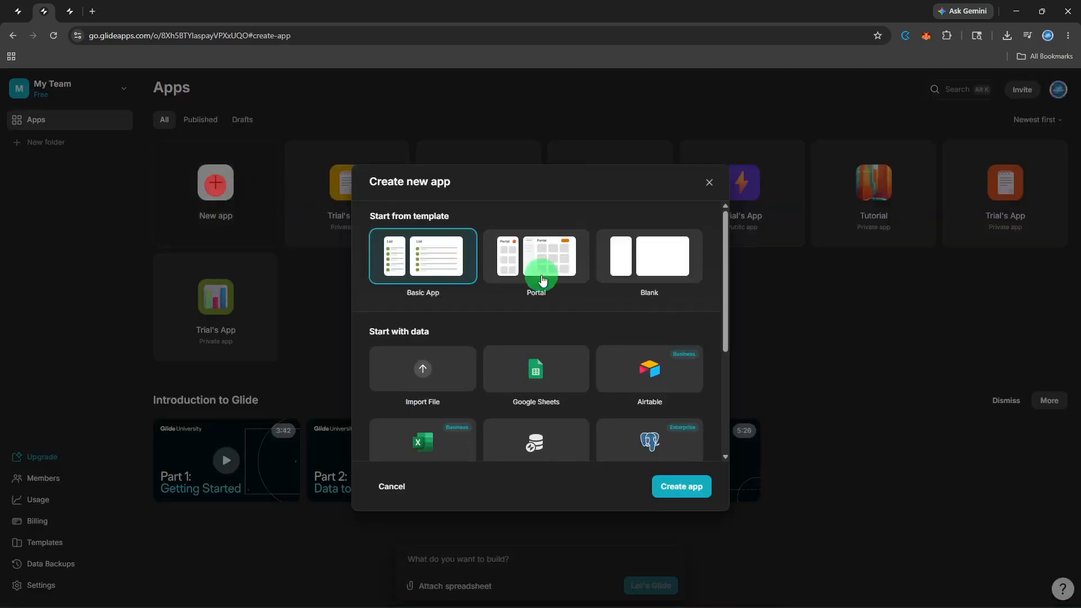
pyautogui.click(655, 266)
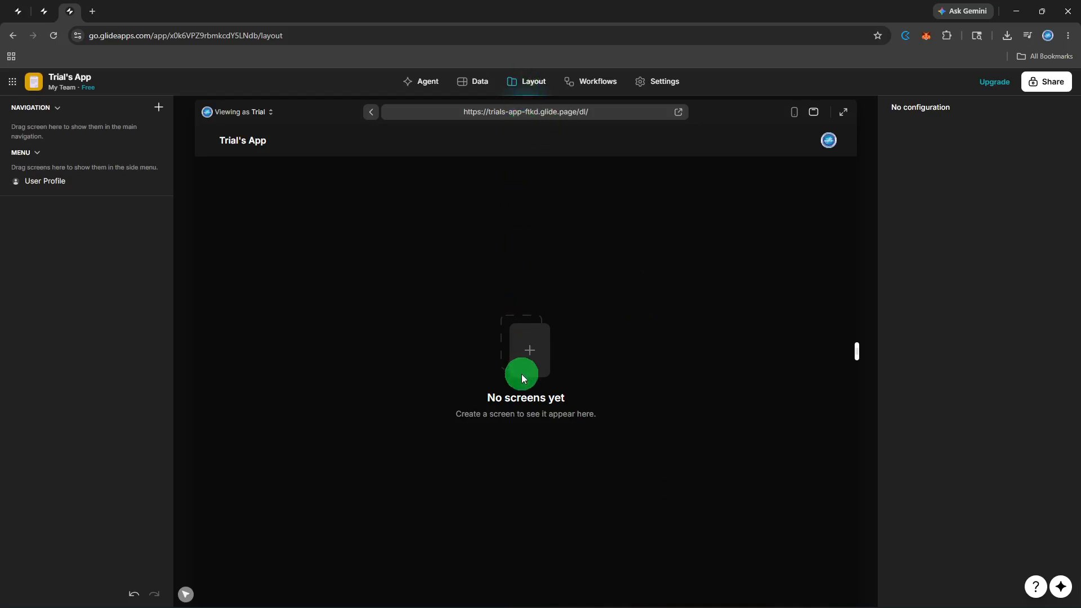
# - Add a blank table to the app's data and name it Affiliate tracker
pyautogui.click(476, 86)
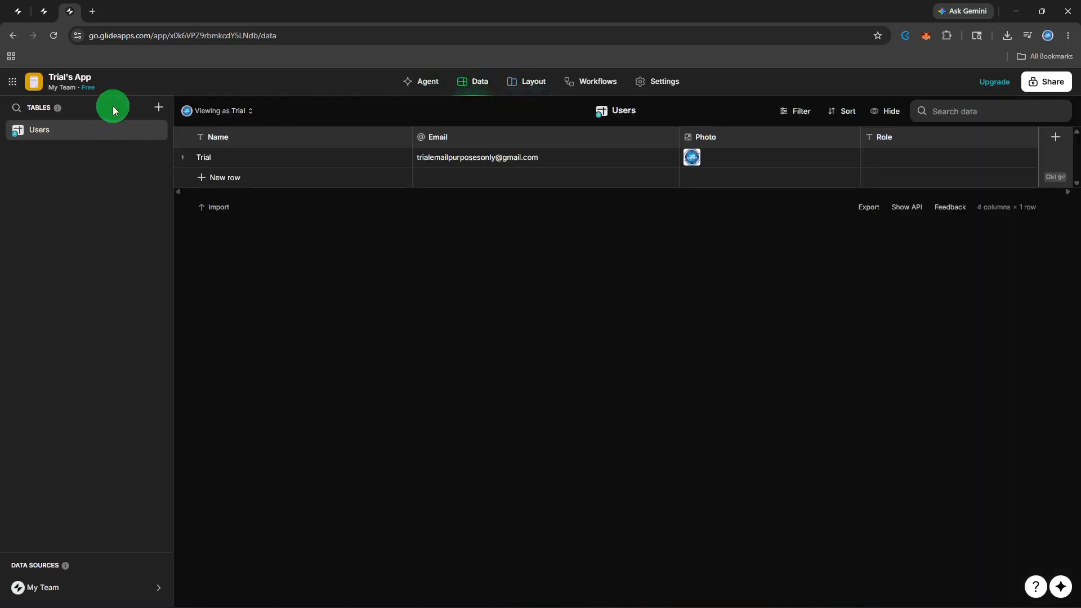
pyautogui.click(159, 110)
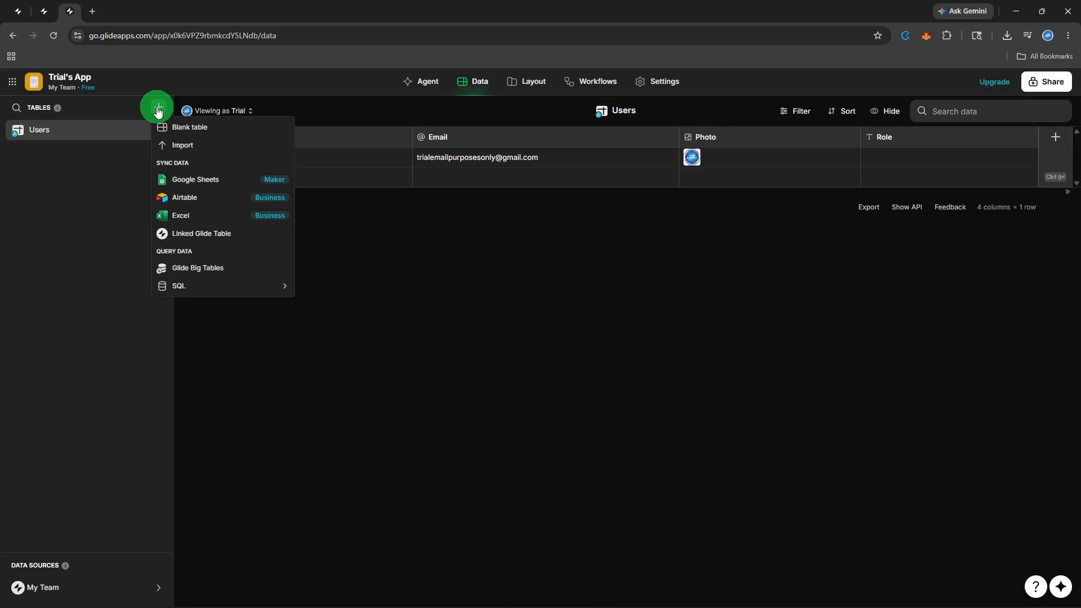
pyautogui.click(179, 135)
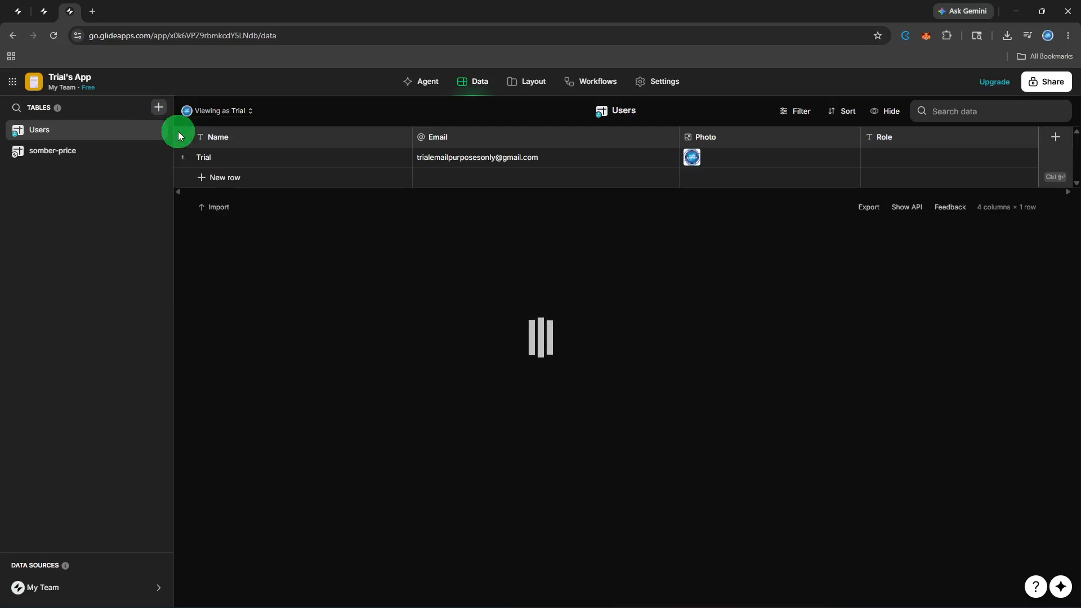
pyautogui.click(59, 150)
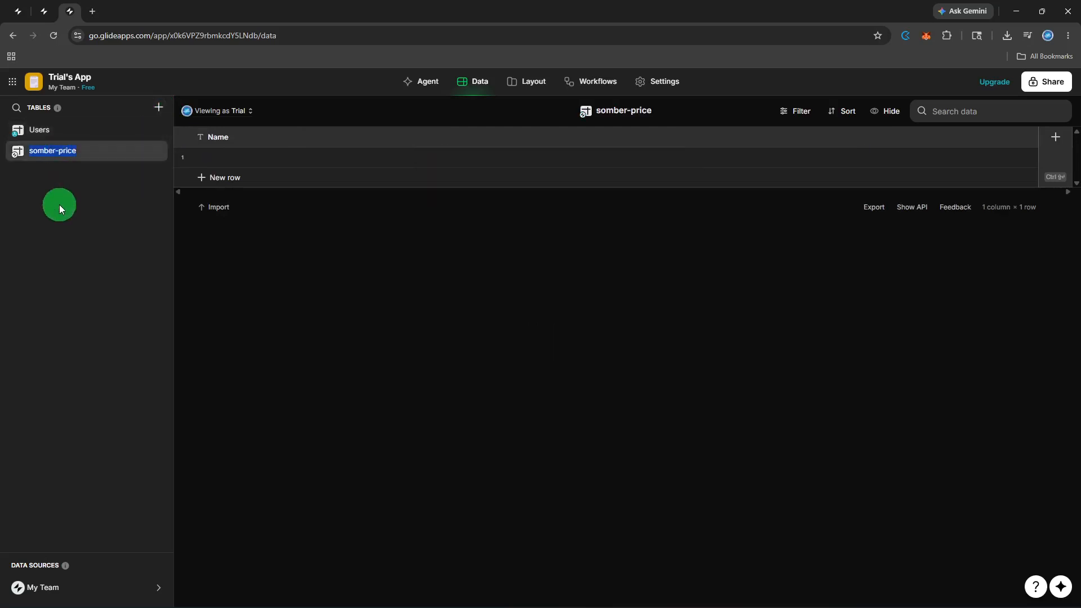
pyautogui.write('Affiliate tracker')
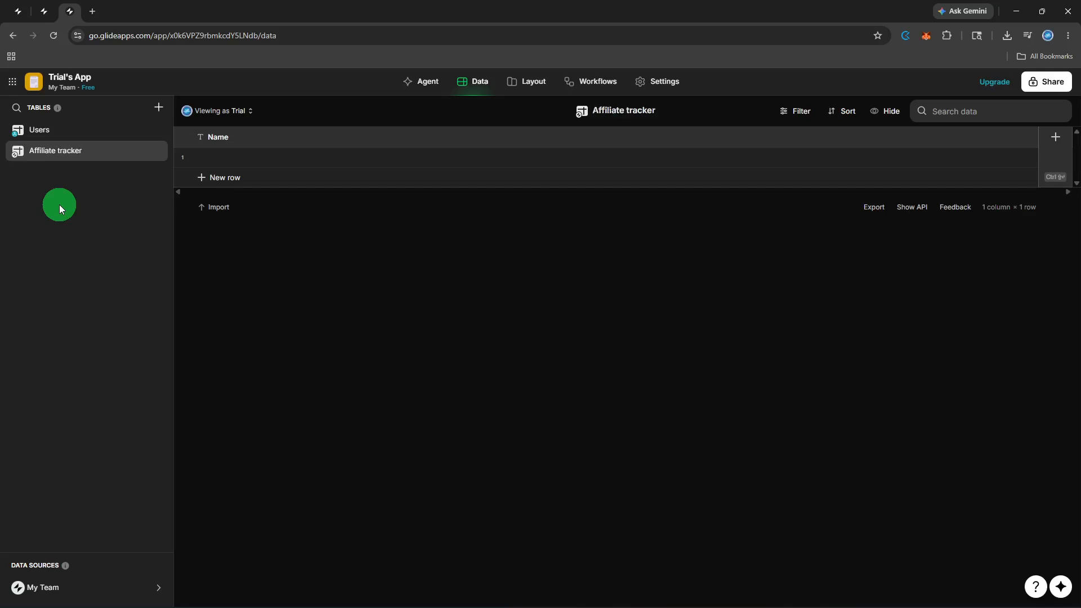
pyautogui.click(608, 224)
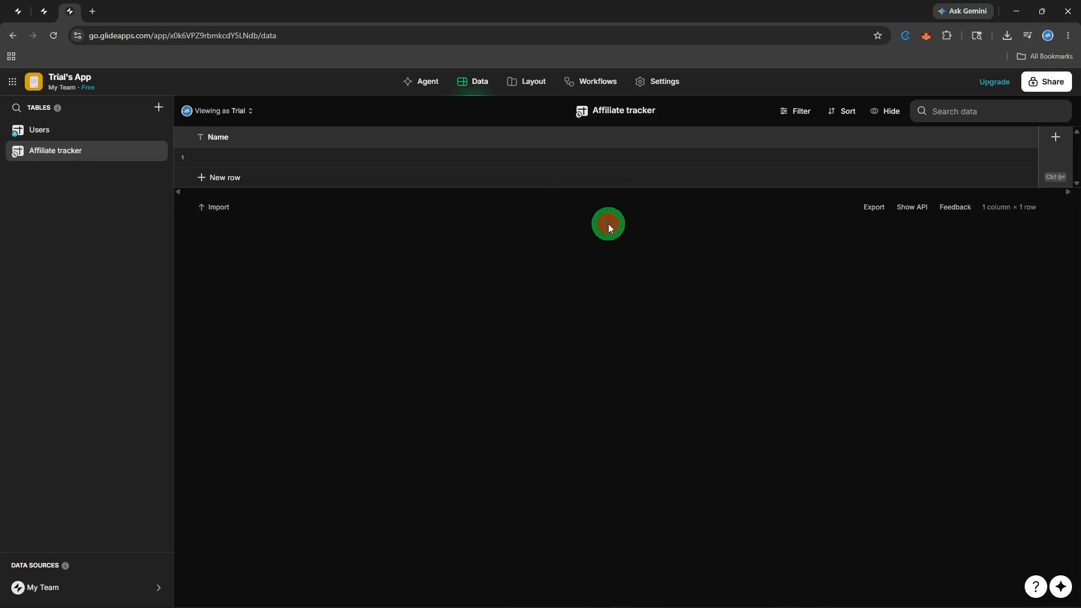
# - Add a Text column named Affiliate name to the Affiliate tracker table
pyautogui.click(1055, 138)
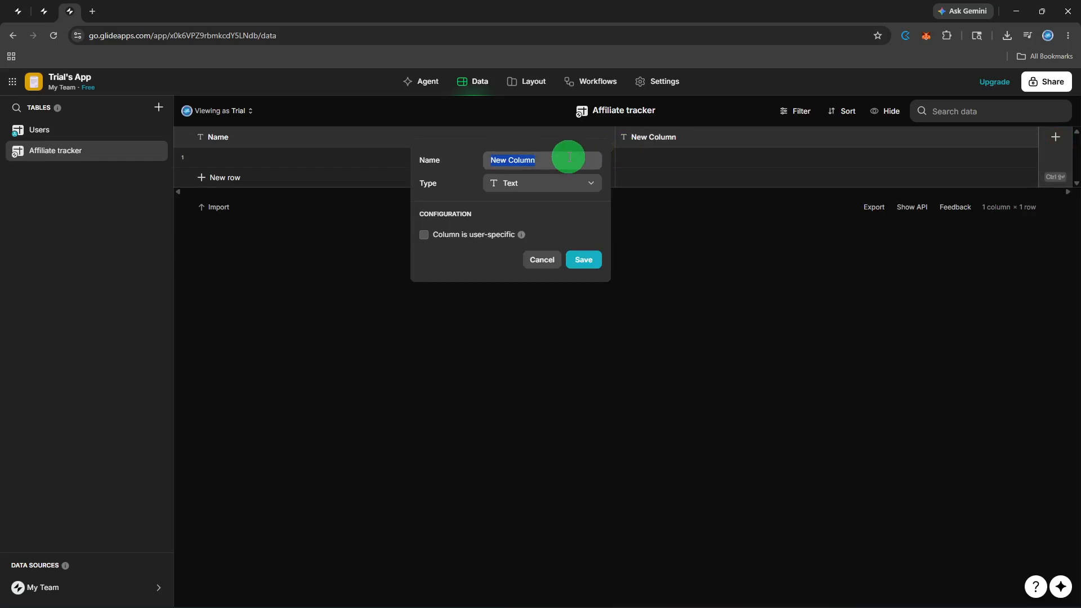
pyautogui.write('Affi')
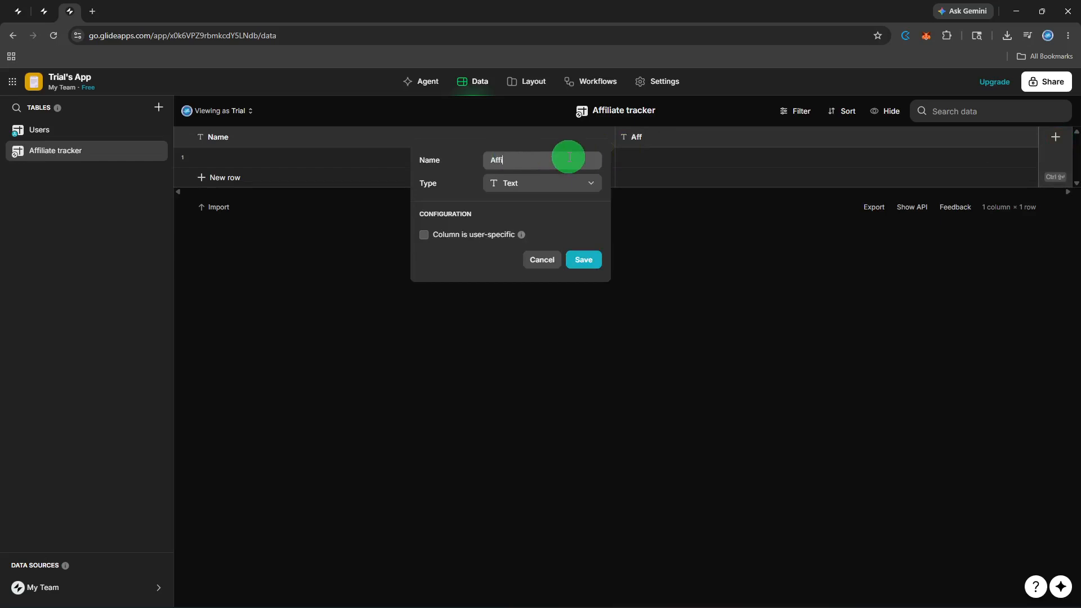
pyautogui.write('liate')
pyautogui.write('name')
pyautogui.click(557, 182)
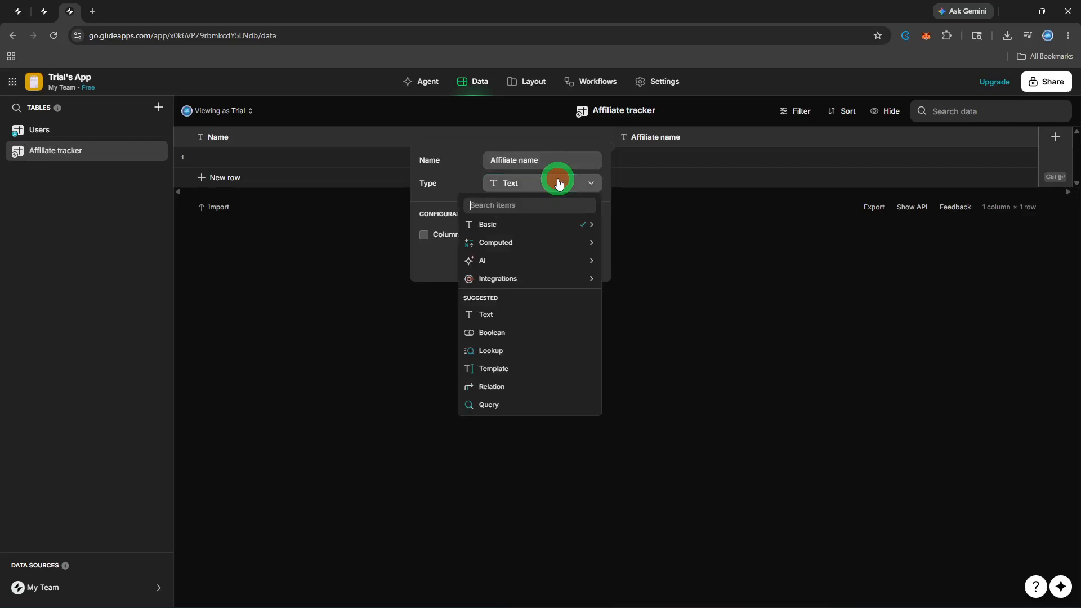
pyautogui.click(551, 317)
pyautogui.click(589, 260)
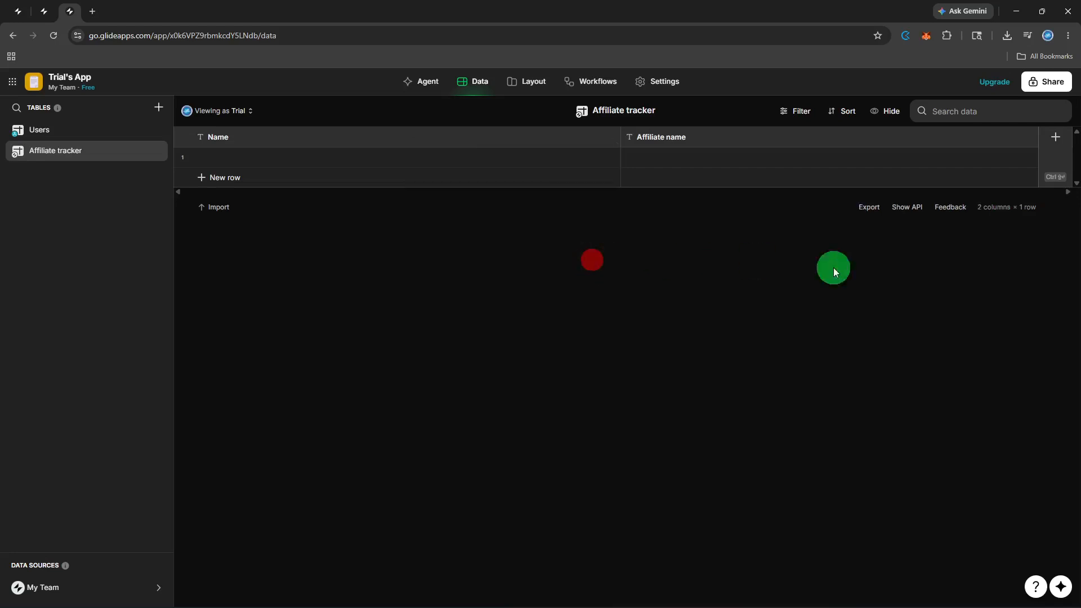
# - Add two more Text columns named Platform and Status to the Affiliate tracker table
pyautogui.click(1055, 140)
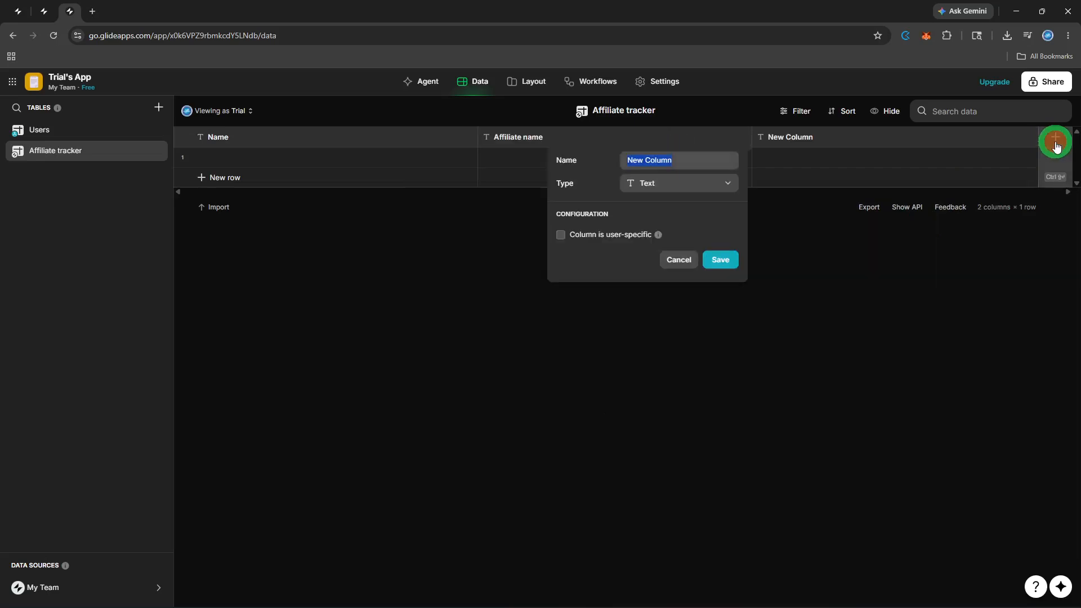
pyautogui.write('Pla')
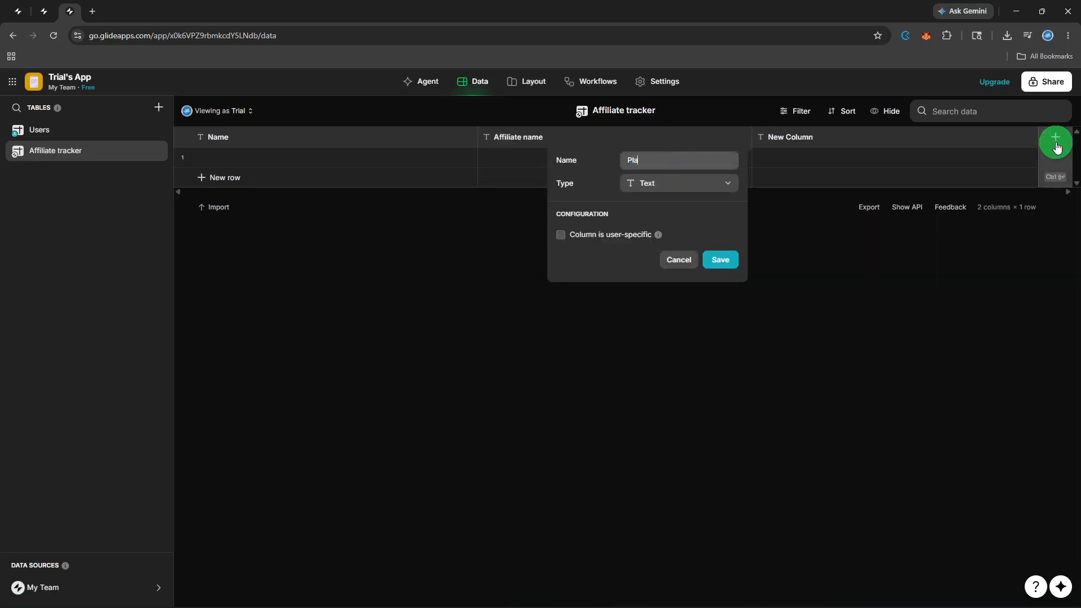
pyautogui.write('tform')
pyautogui.click(726, 260)
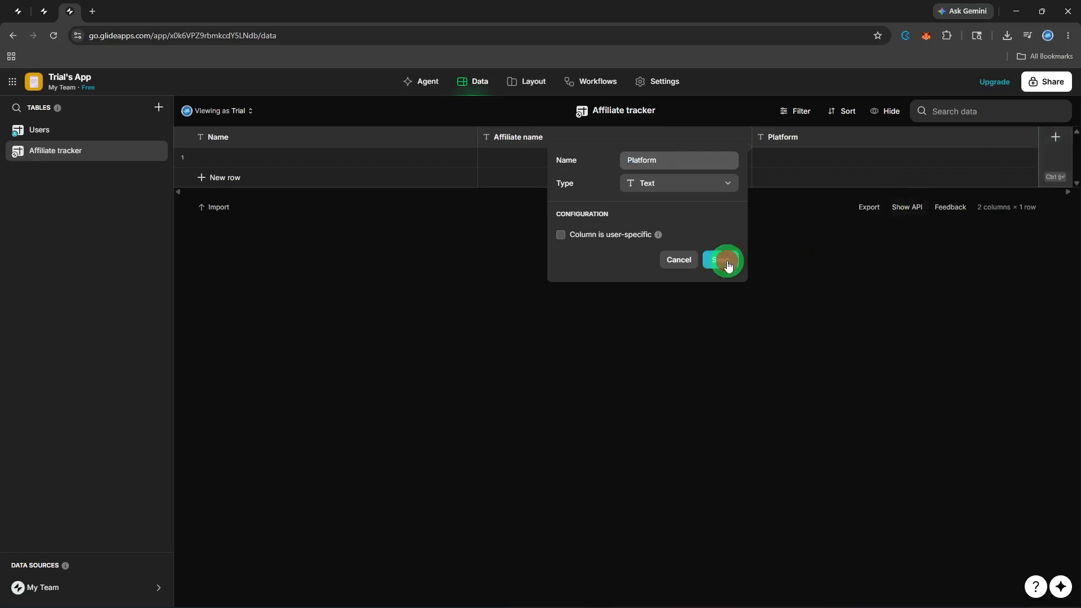
pyautogui.click(1055, 141)
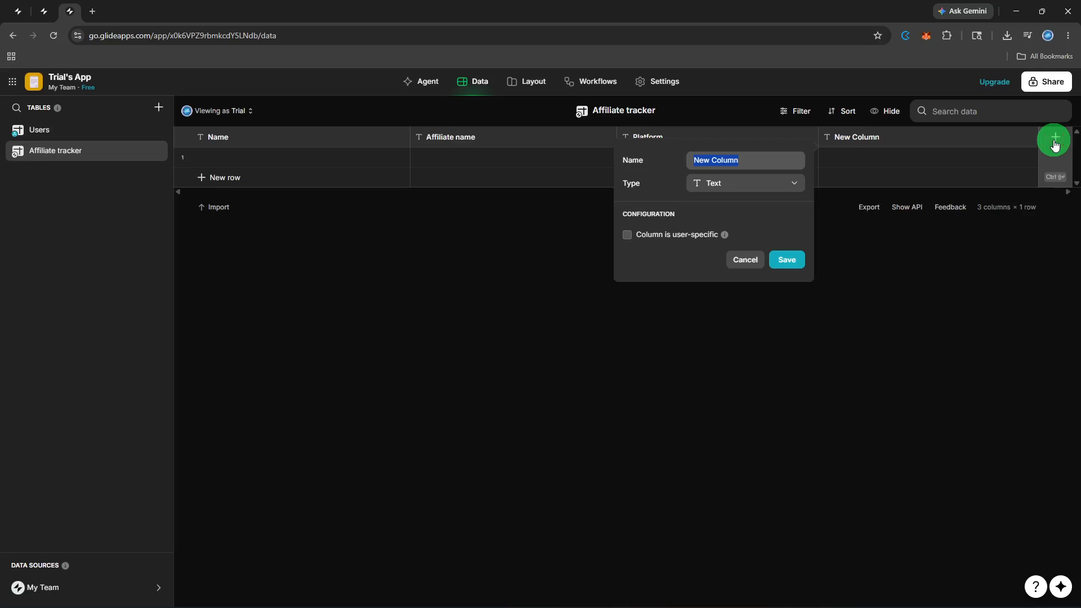
pyautogui.write('Status')
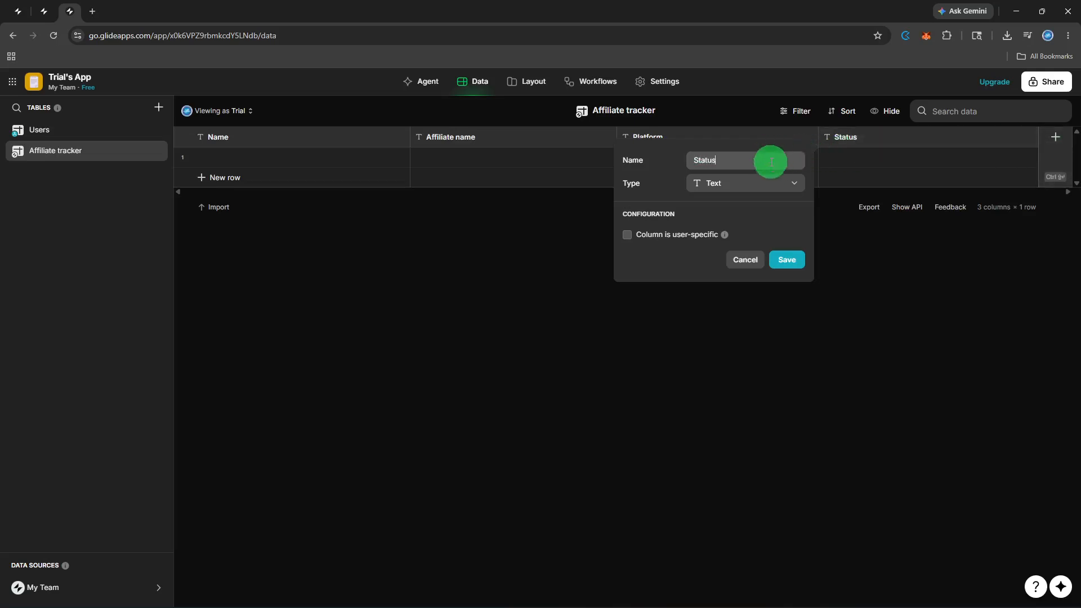
pyautogui.click(779, 259)
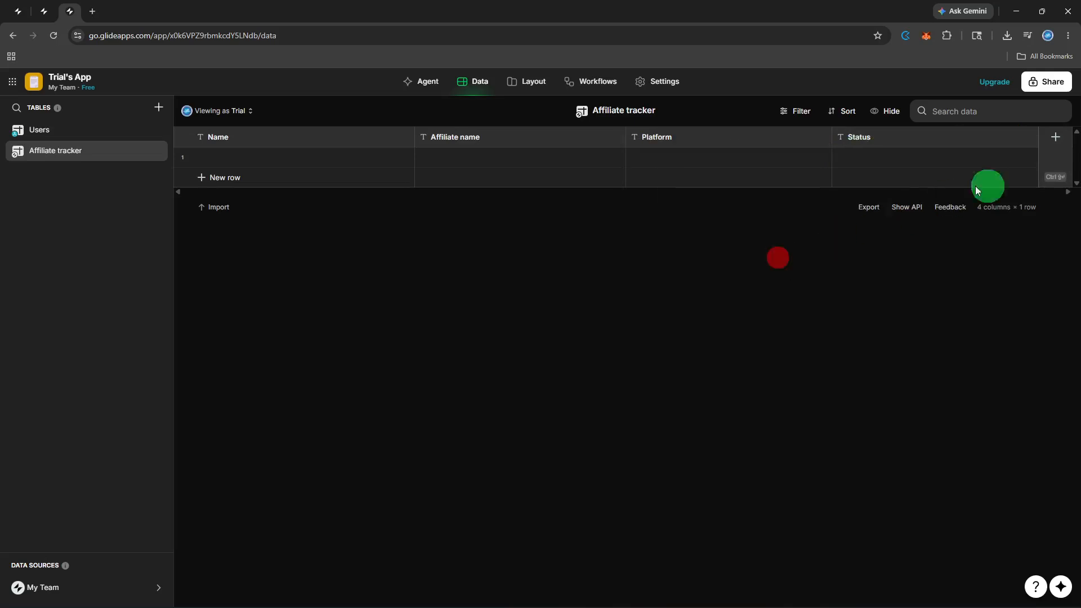
# - Add a column named Date of type Date & Time to the Affiliate tracker table
pyautogui.click(1056, 138)
pyautogui.write('Date')
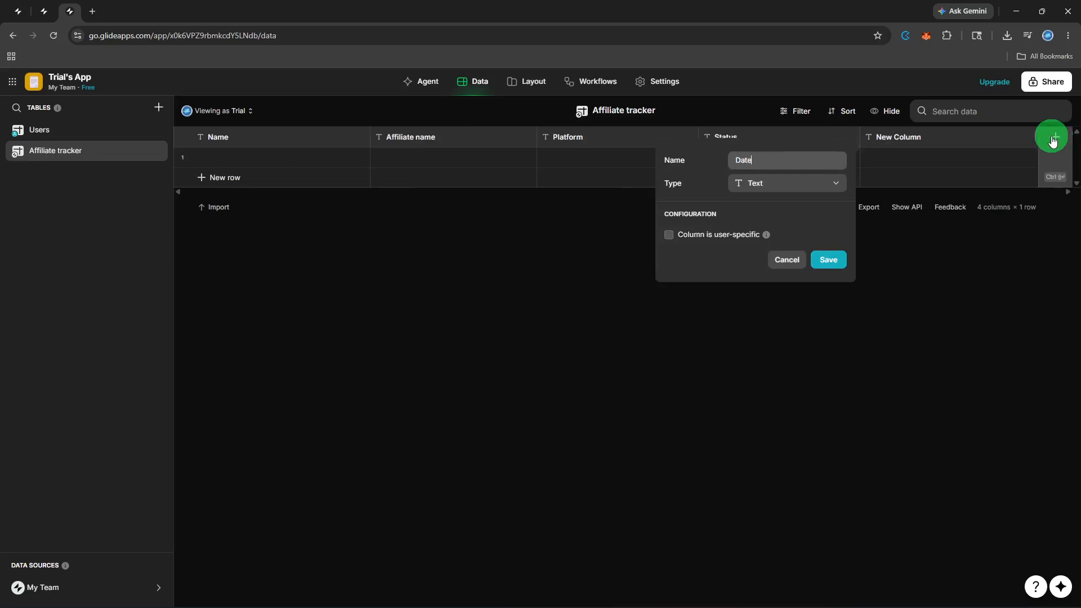
pyautogui.click(782, 168)
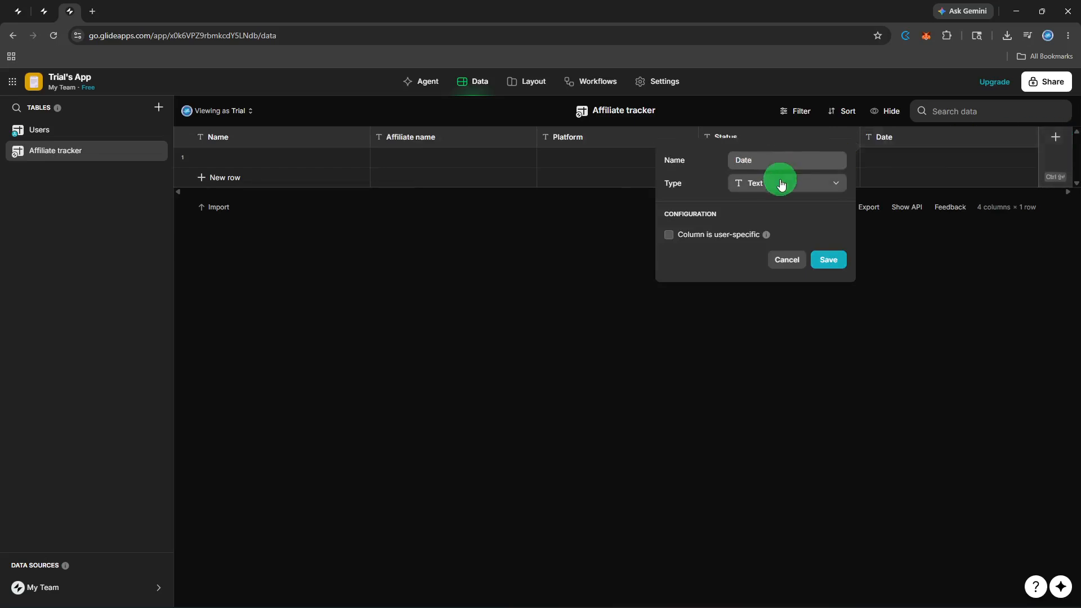
pyautogui.click(780, 183)
pyautogui.moveTo(782, 227)
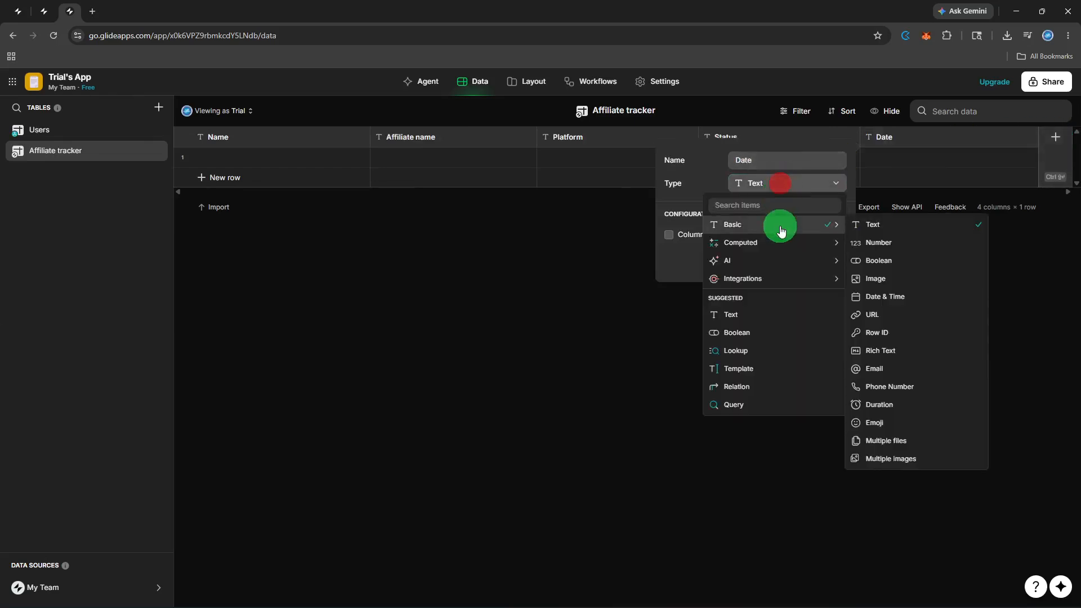
pyautogui.click(912, 295)
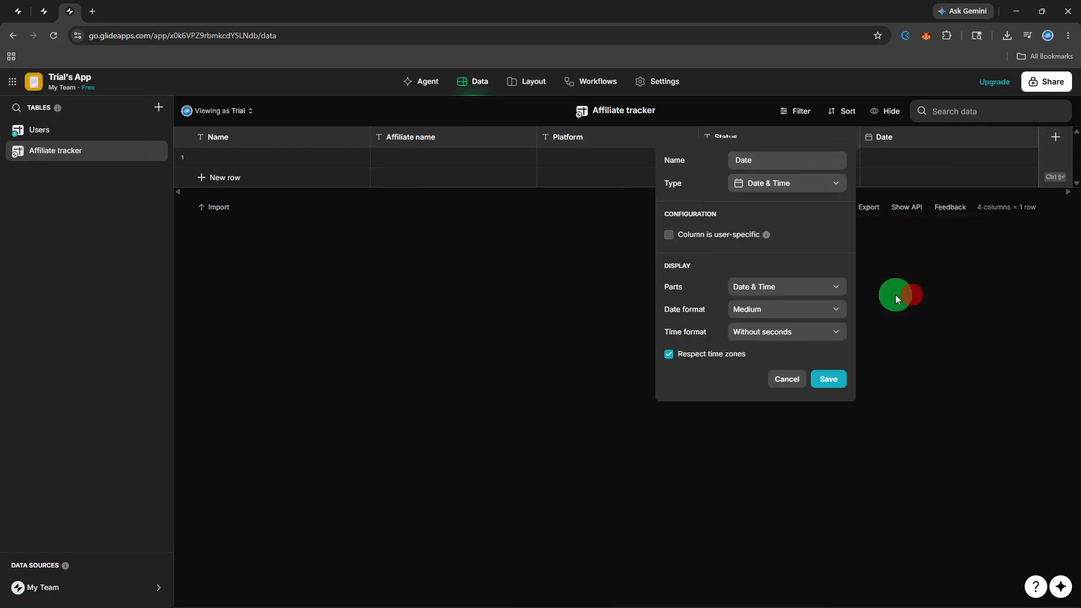
pyautogui.click(829, 379)
pyautogui.click(918, 376)
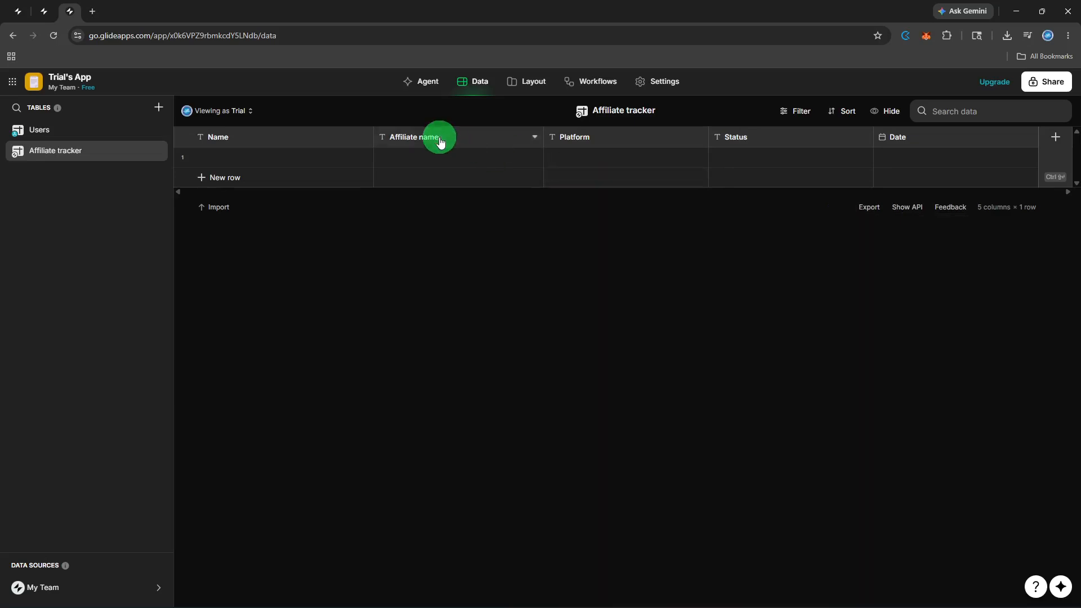
# - Fill in the first row with affiliate name ABC, platform Social Media and status Pending
pyautogui.click(439, 163)
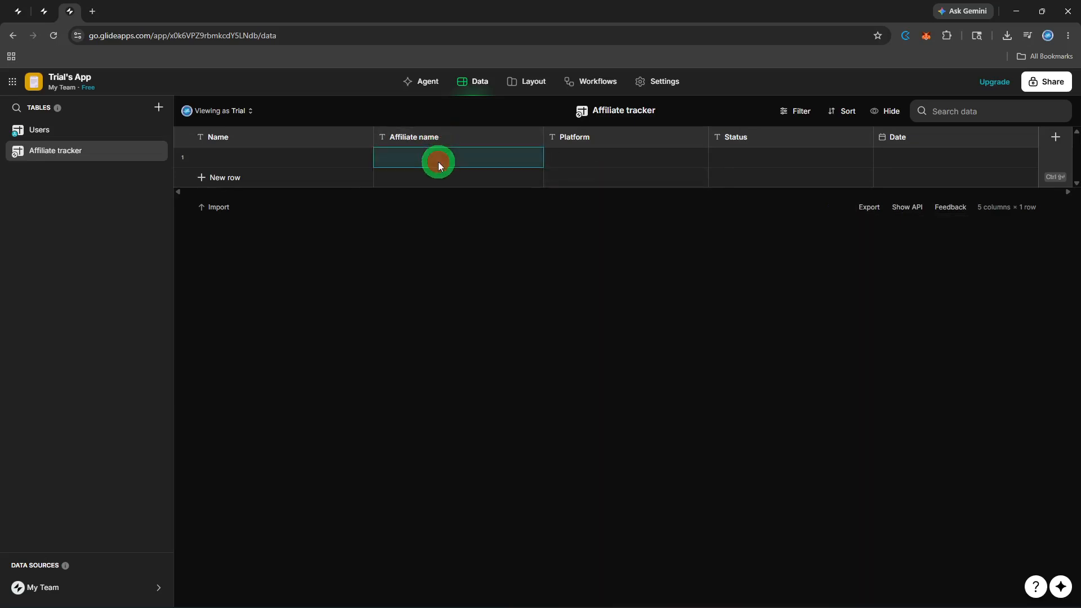
pyautogui.write('ABC')
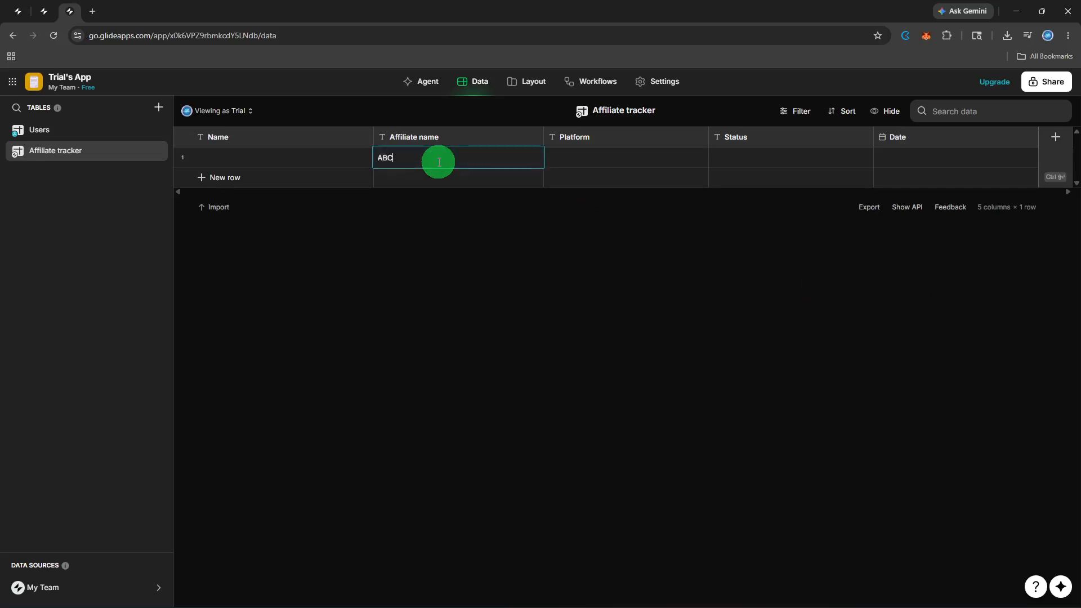
pyautogui.click(602, 162)
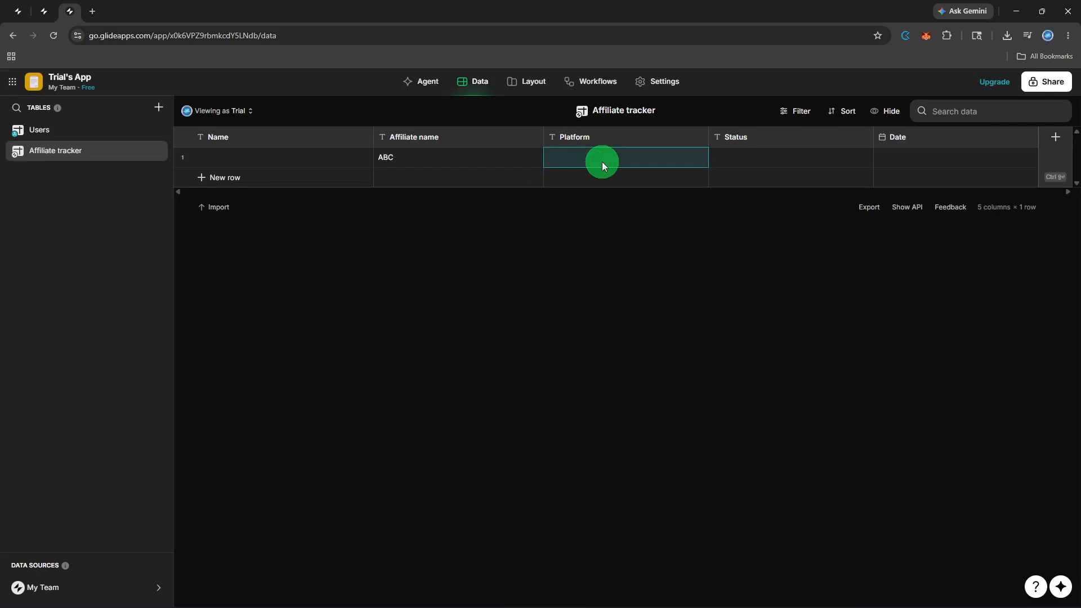
pyautogui.write('Soci')
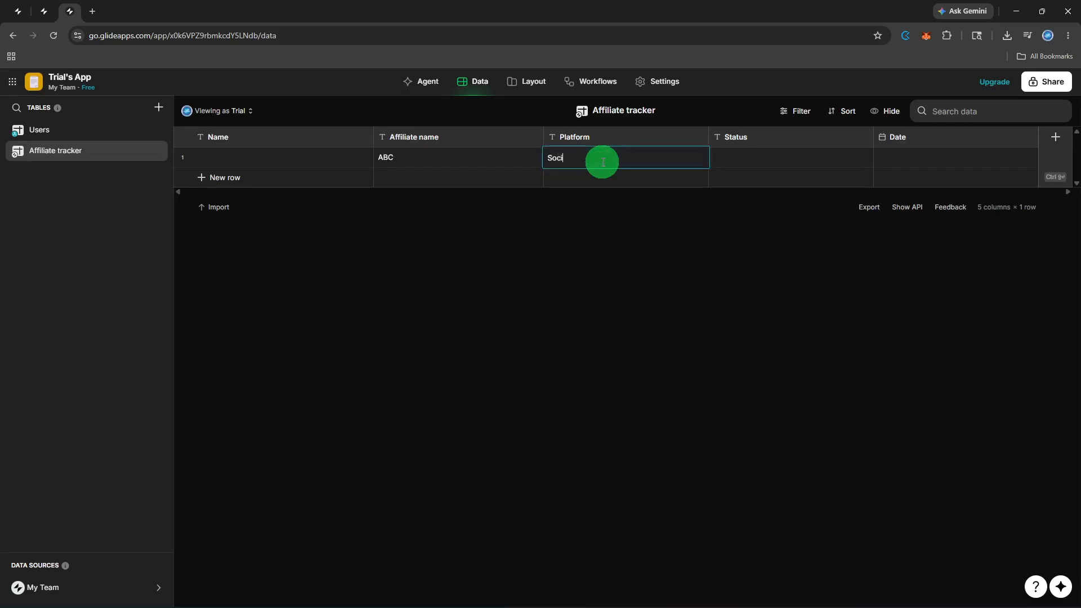
pyautogui.write('al Media')
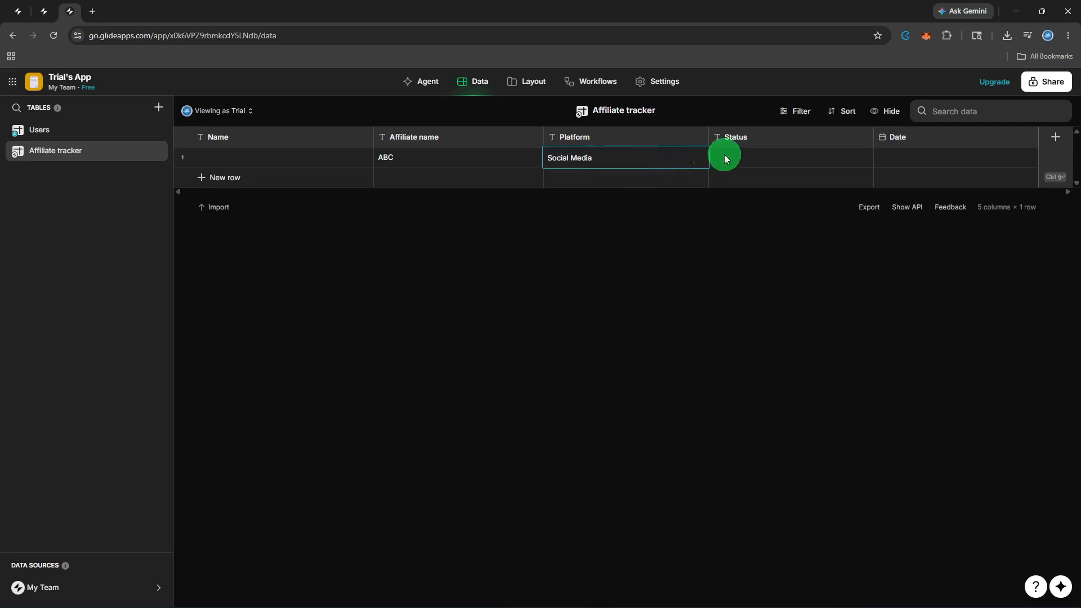
pyautogui.click(748, 156)
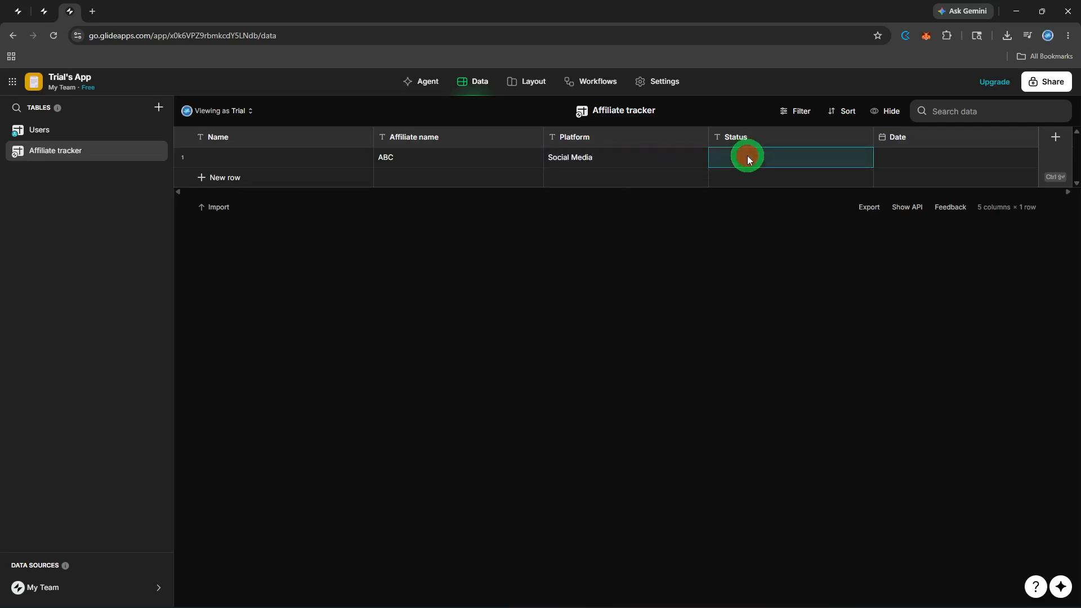
pyautogui.write('Pend')
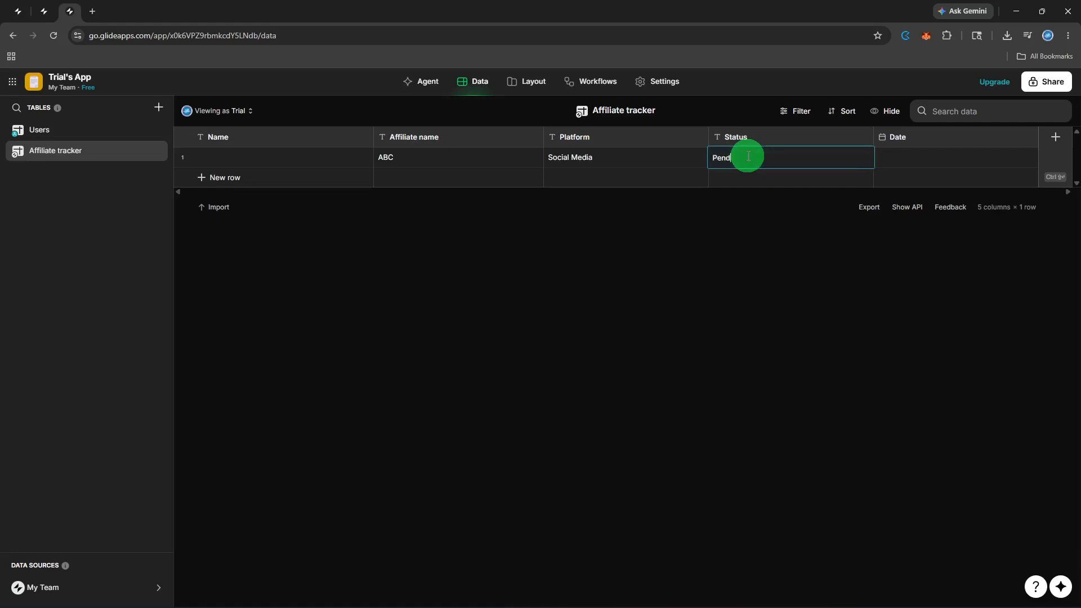
pyautogui.write('ing')
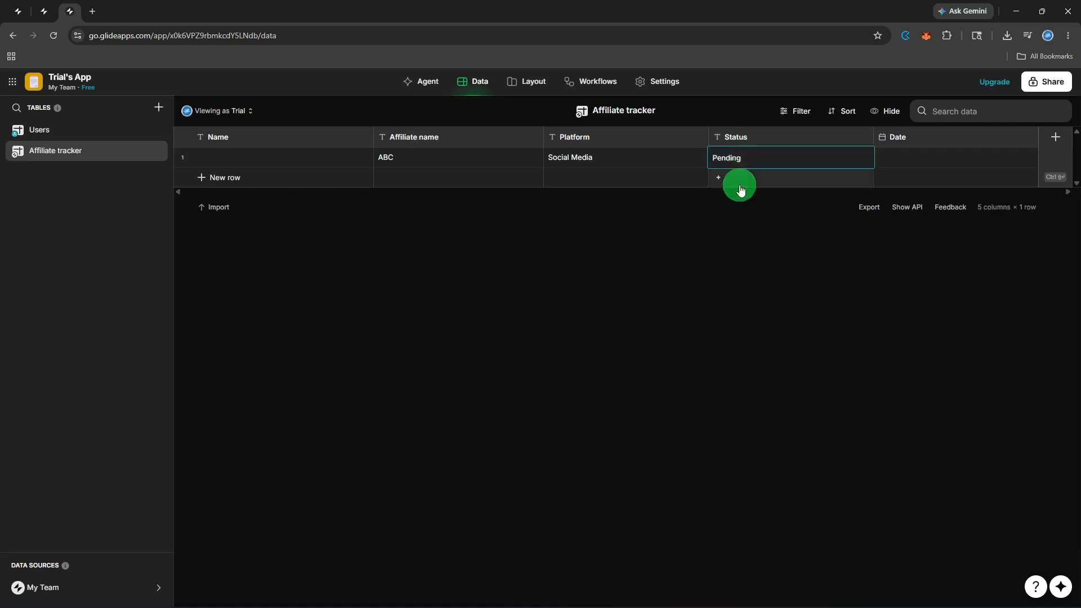
# - Add two more rows to the Affiliate tracker table with the Status values paid and Cancelled
pyautogui.click(739, 182)
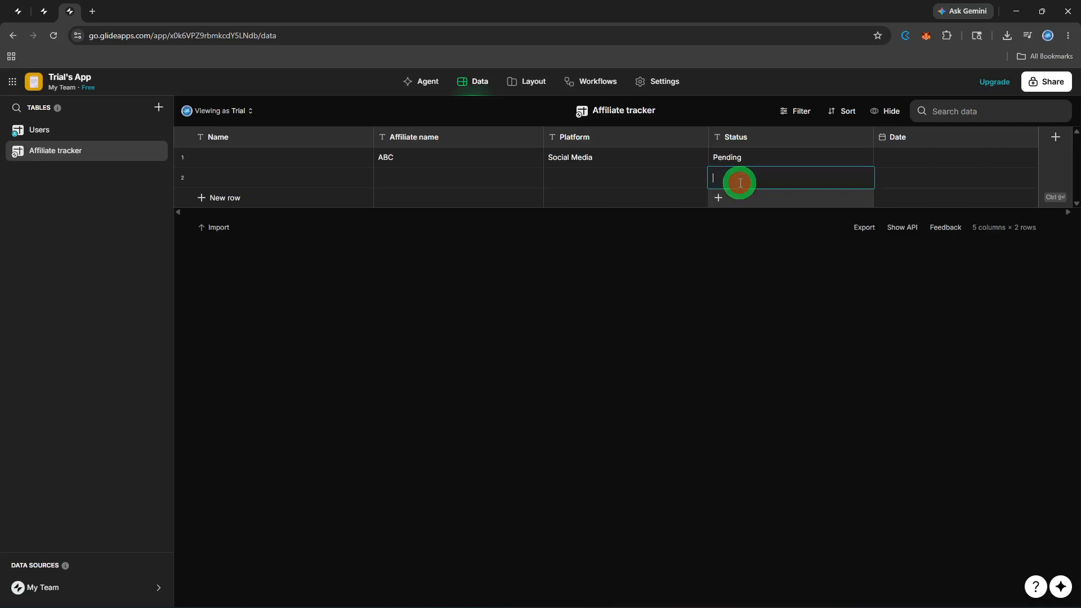
pyautogui.write('paid')
pyautogui.click(736, 197)
pyautogui.write('Cancelle')
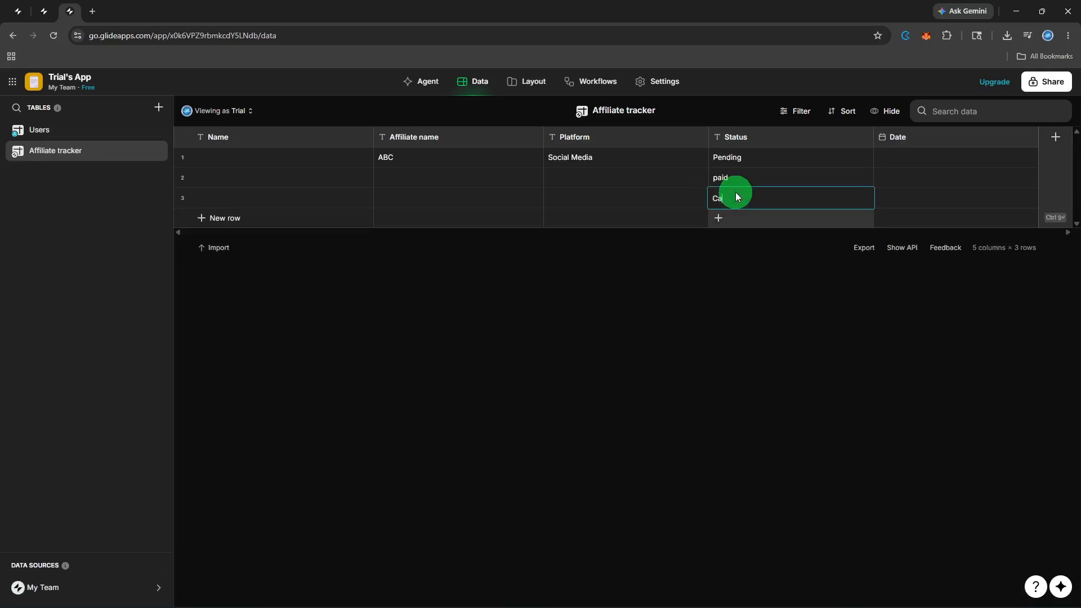
pyautogui.write('d')
pyautogui.click(725, 285)
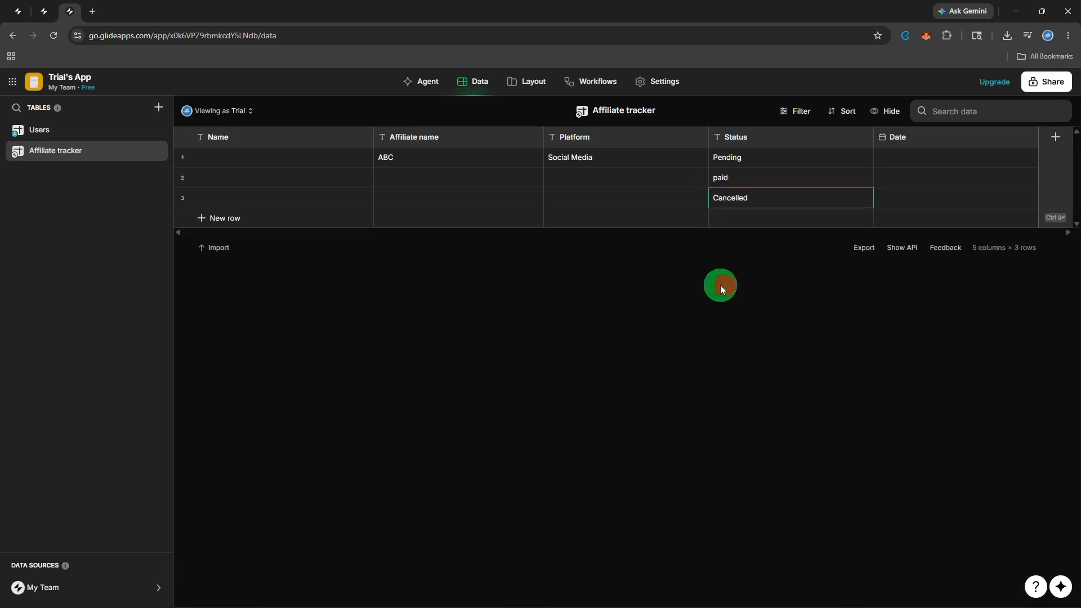
# - Create an app screen from the Affiliate tracker table and set its style to Kanban
pyautogui.click(535, 79)
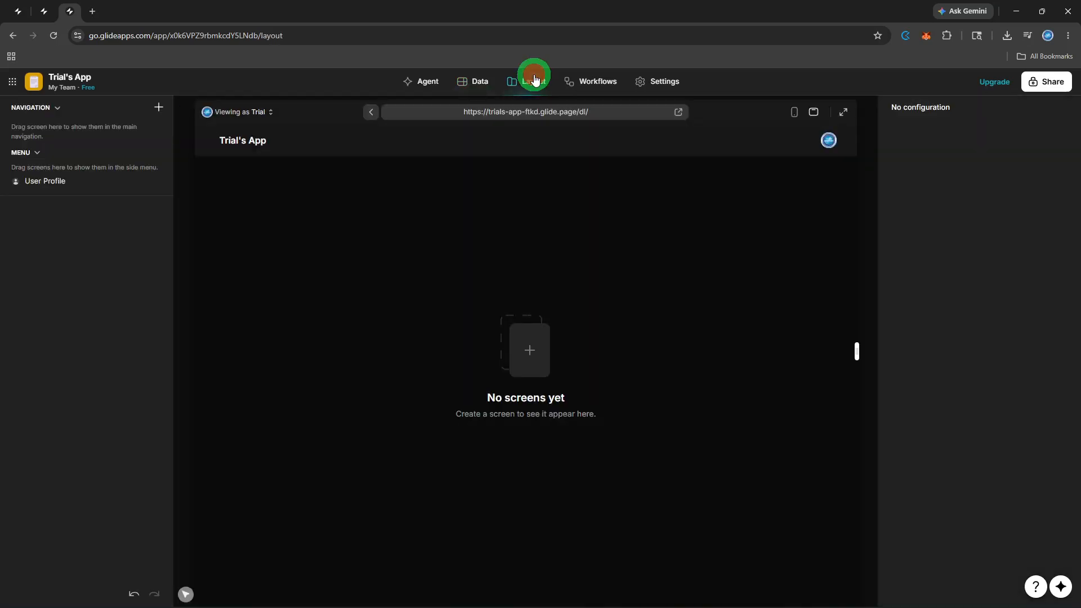
pyautogui.click(161, 109)
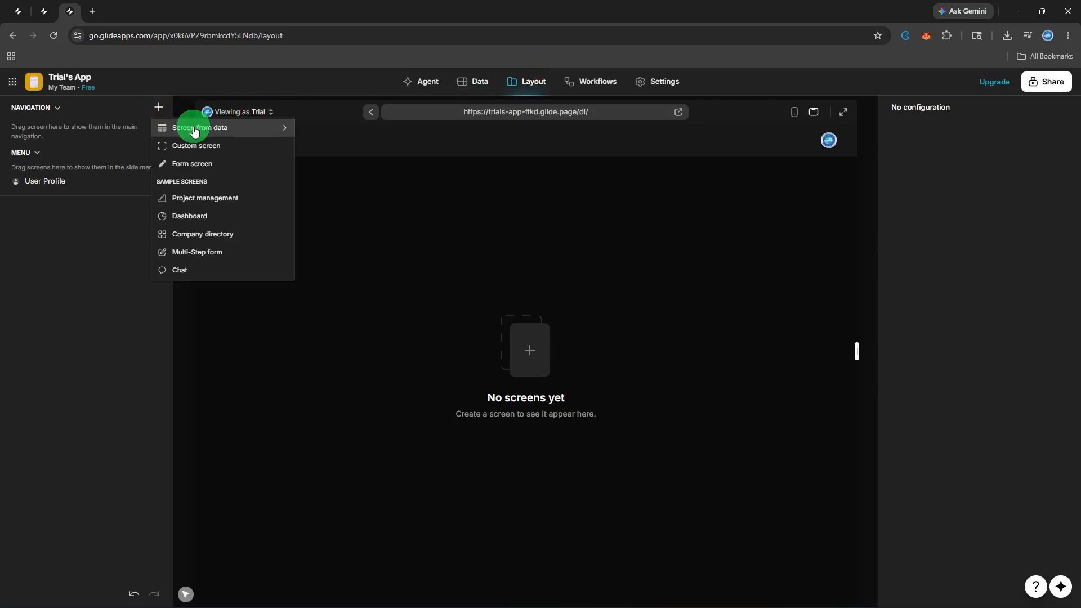
pyautogui.moveTo(200, 129)
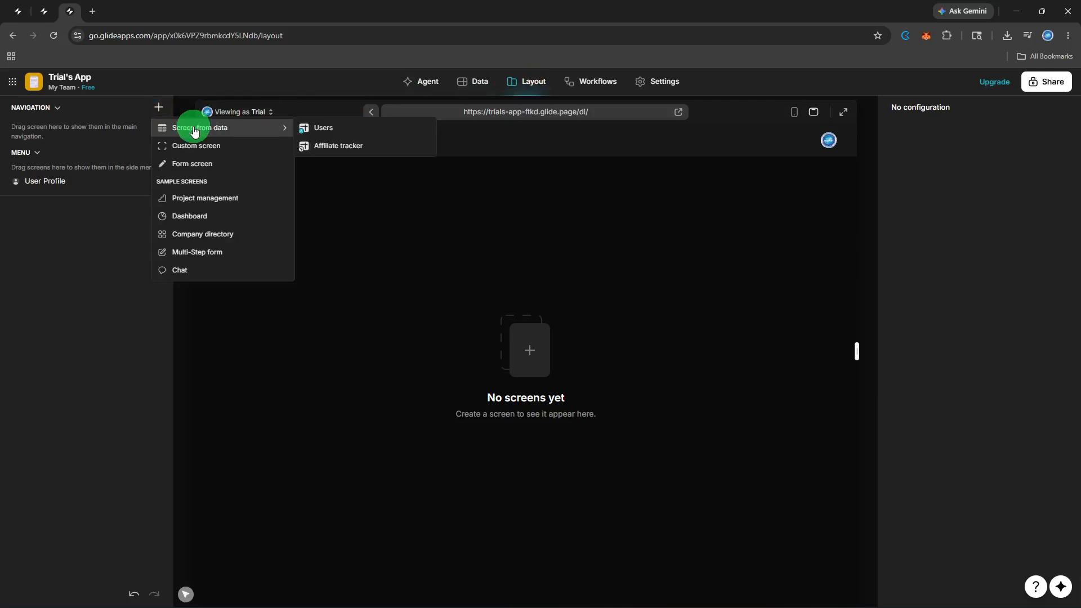
pyautogui.click(343, 148)
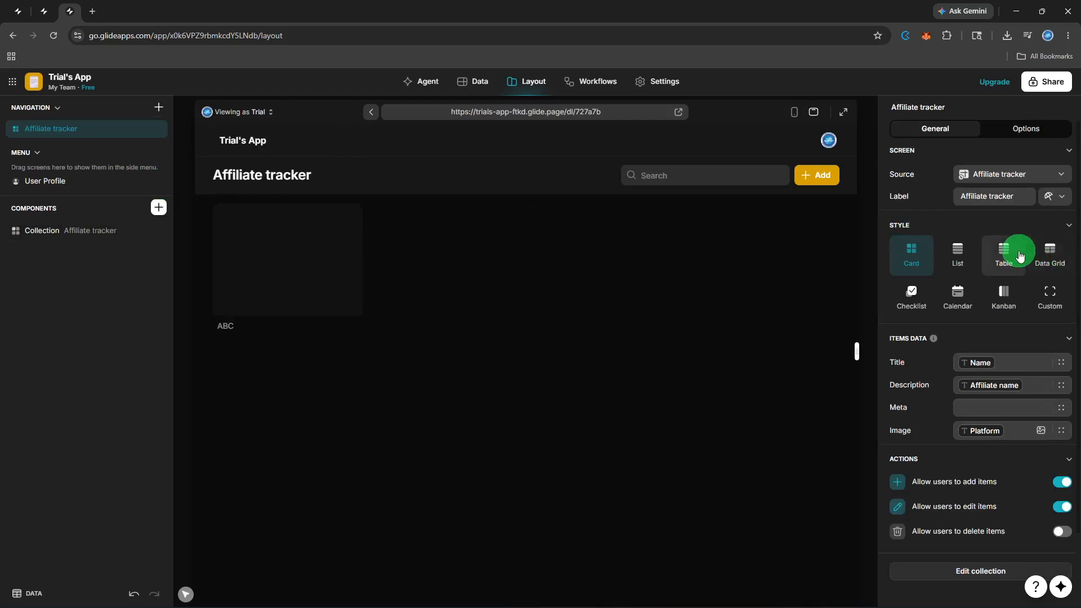
pyautogui.click(1003, 314)
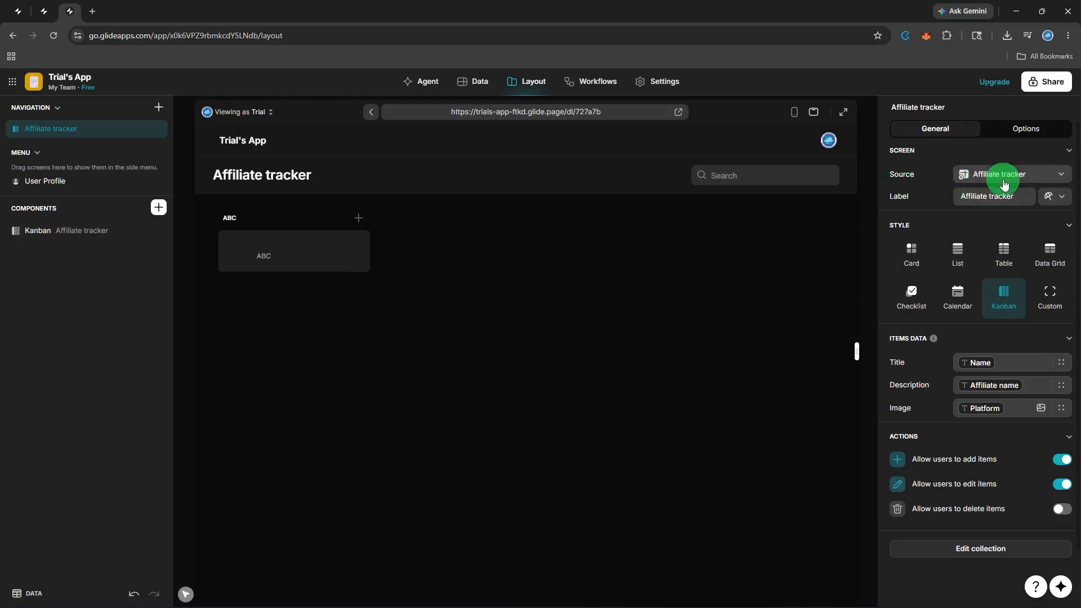
pyautogui.click(1053, 179)
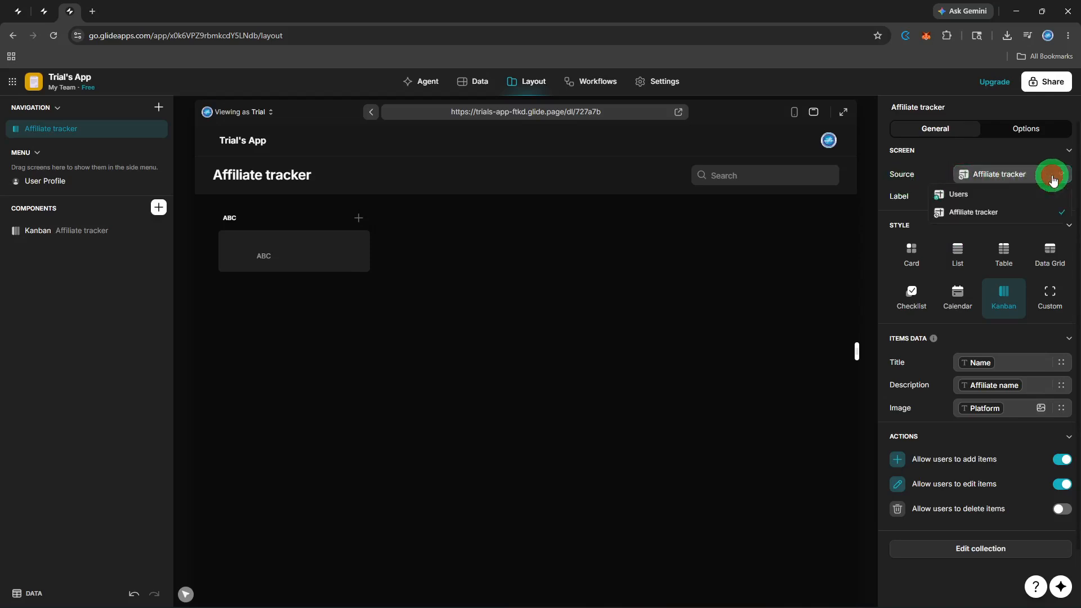
pyautogui.click(1054, 179)
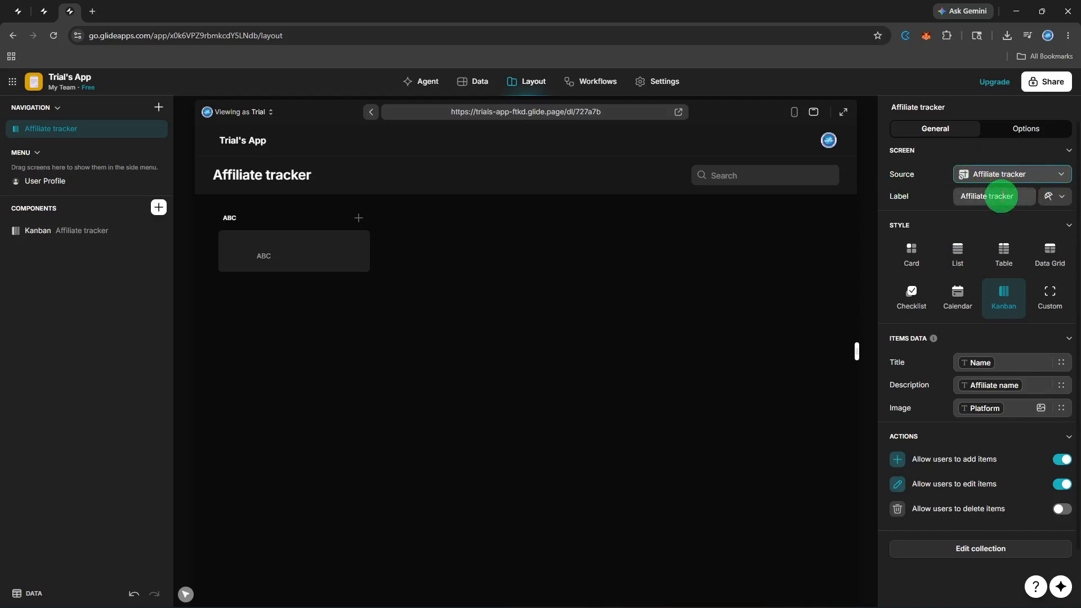
# - Set the Kanban items' title to the Affiliate name column in place of Name
pyautogui.click(996, 364)
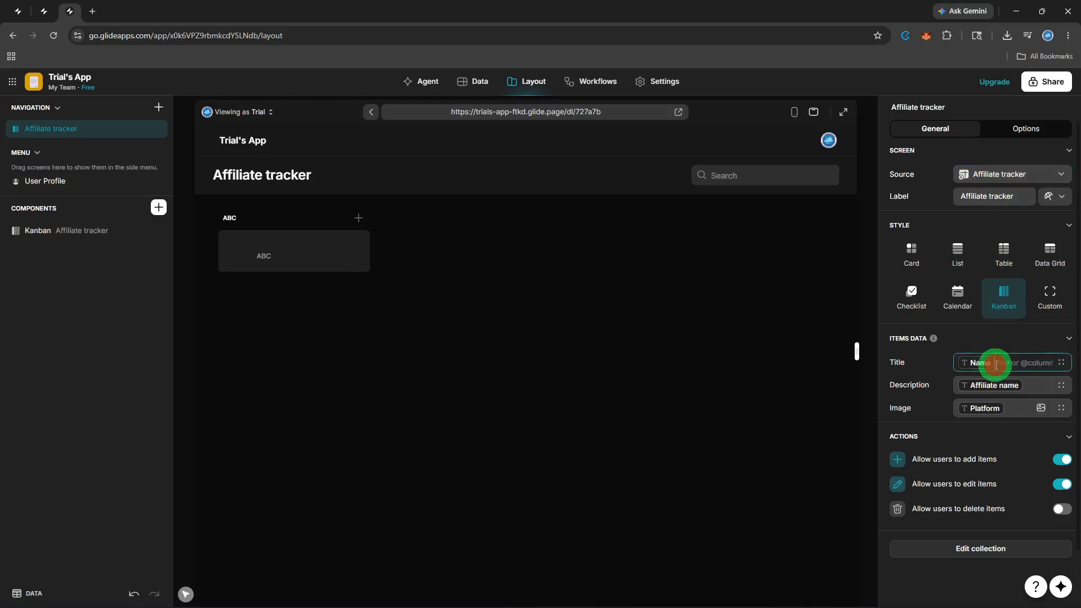
pyautogui.click(1055, 363)
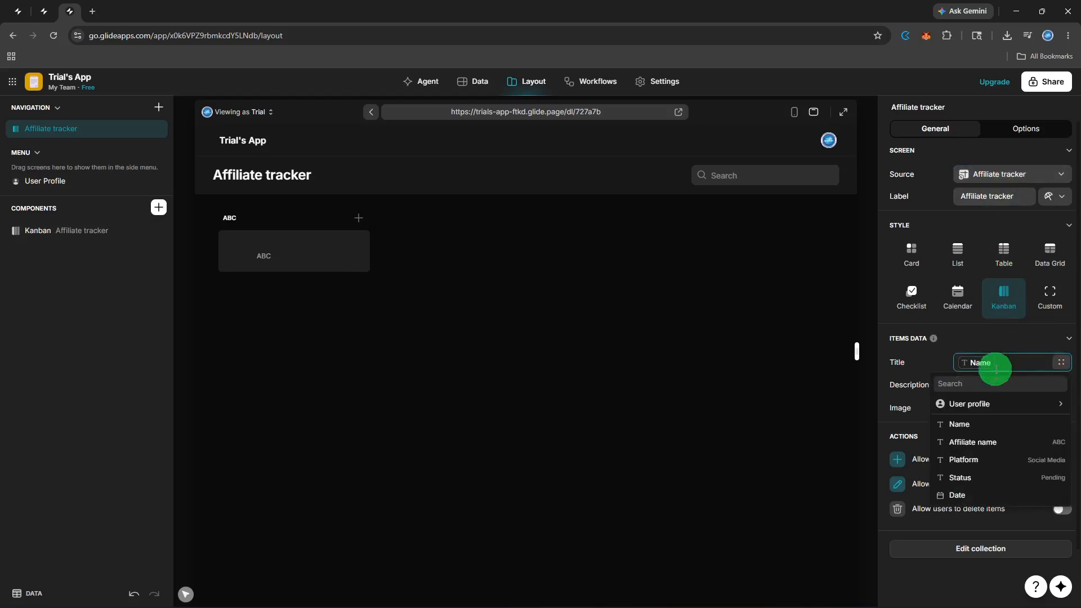
pyautogui.click(995, 445)
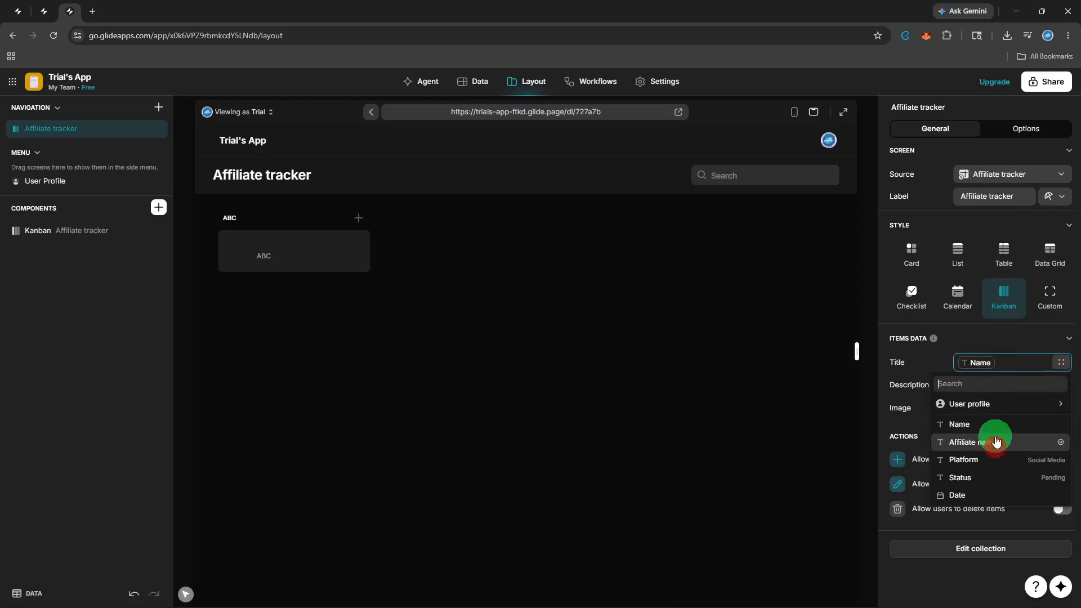
pyautogui.click(982, 363)
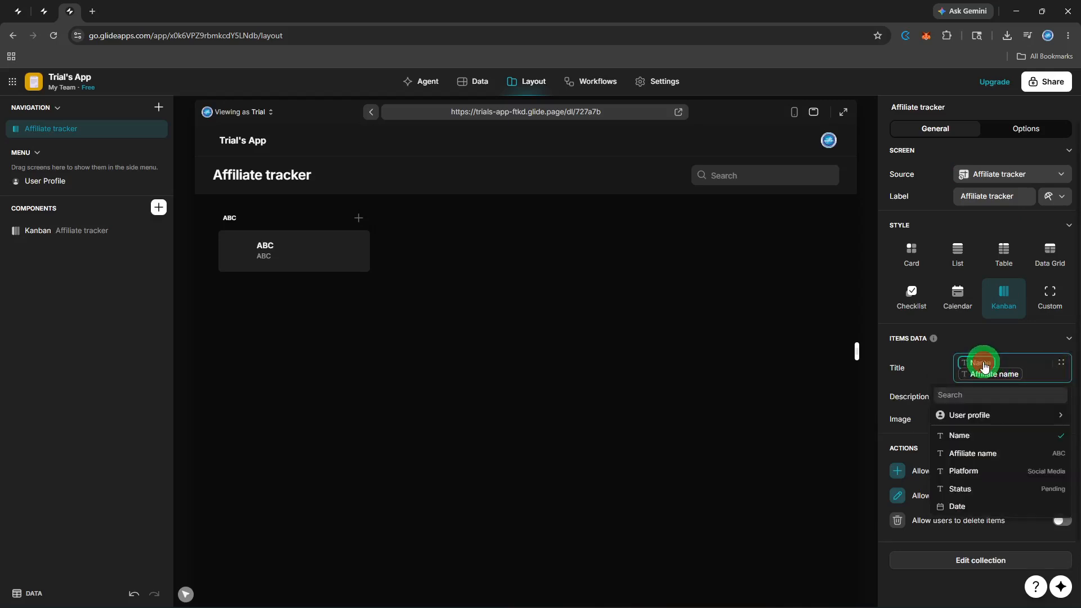
pyautogui.click(982, 364)
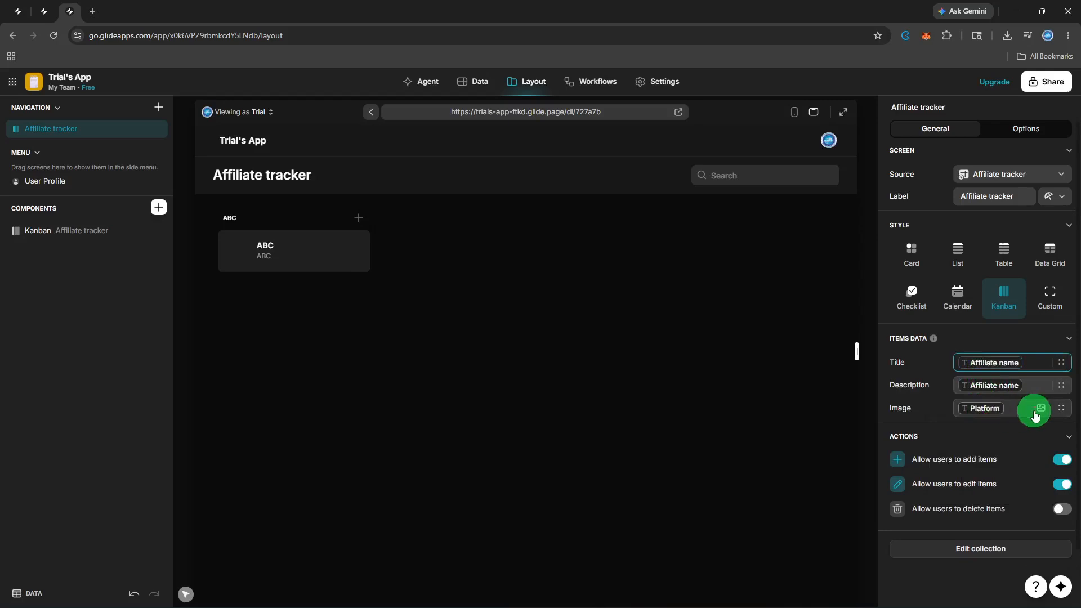
# - Clear the Platform column from the Kanban items' image setting
pyautogui.click(1061, 408)
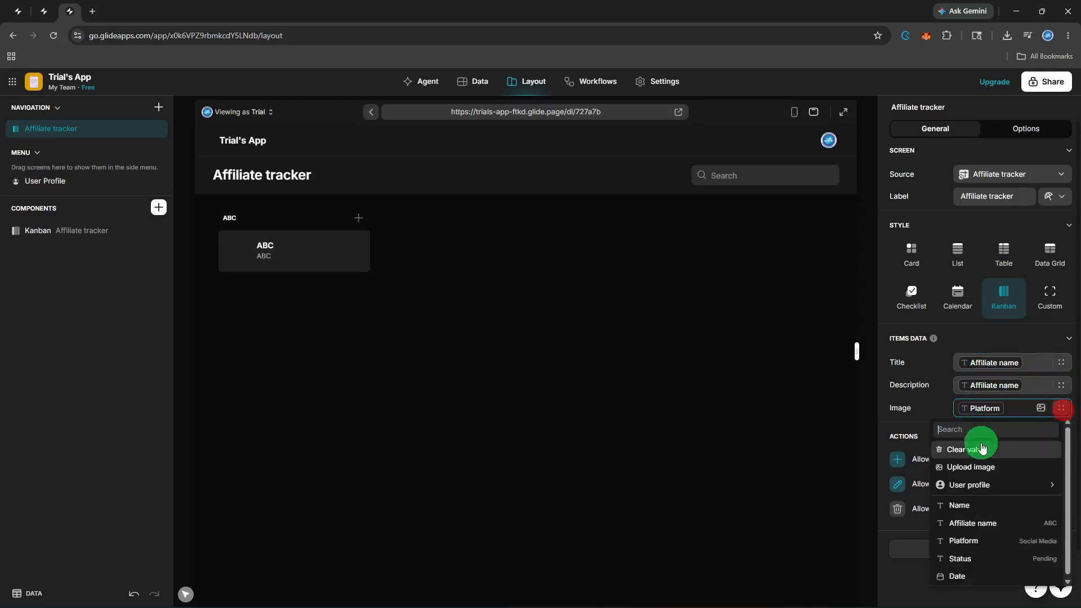
pyautogui.click(982, 448)
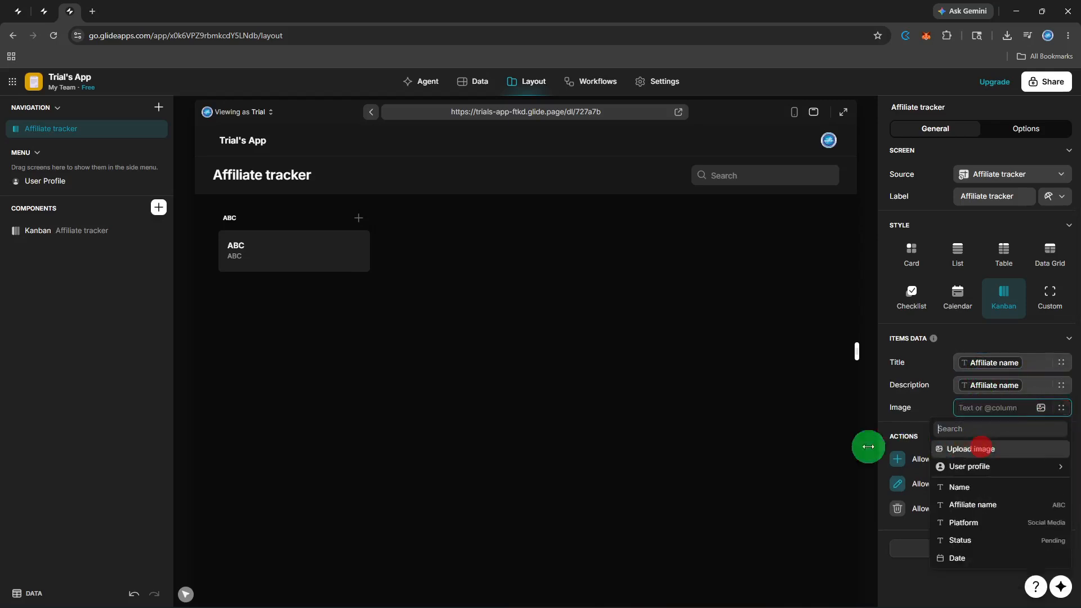
pyautogui.click(823, 448)
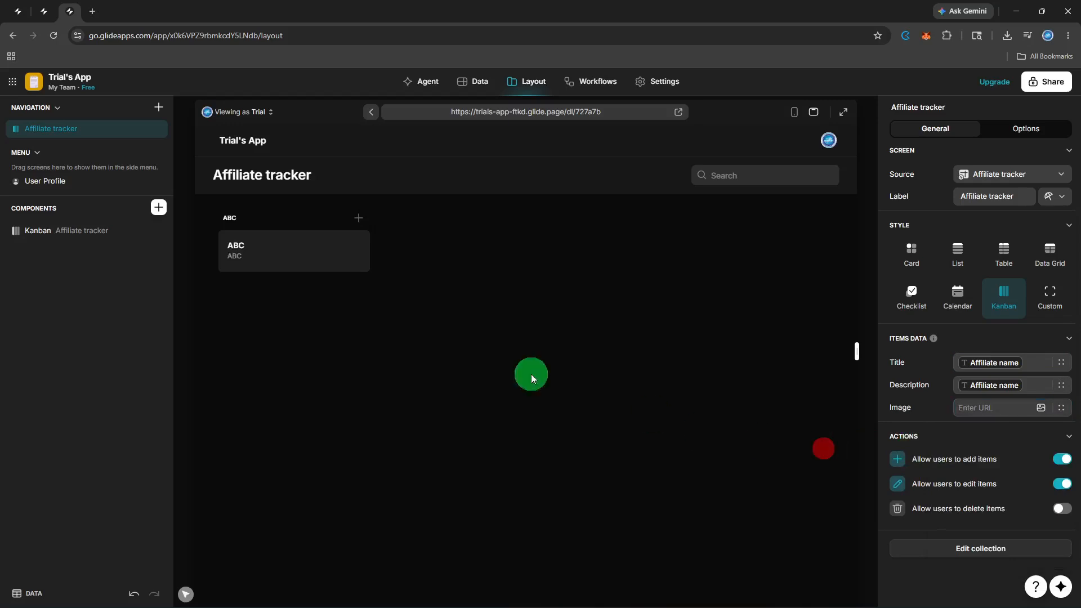
# - Add a Button component to the Affiliate tracker screen
pyautogui.click(159, 208)
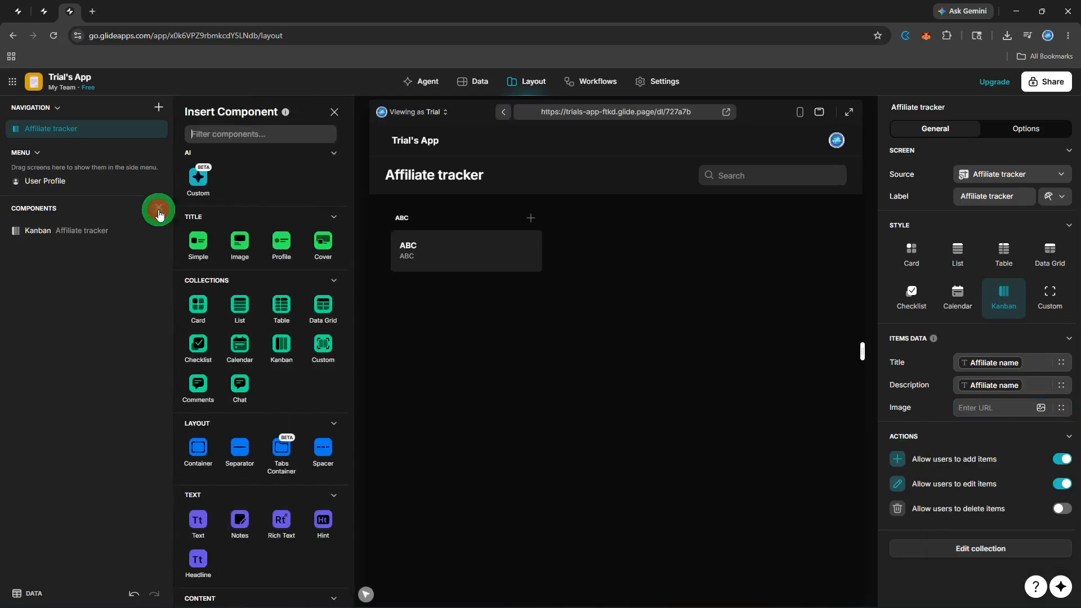
pyautogui.click(247, 134)
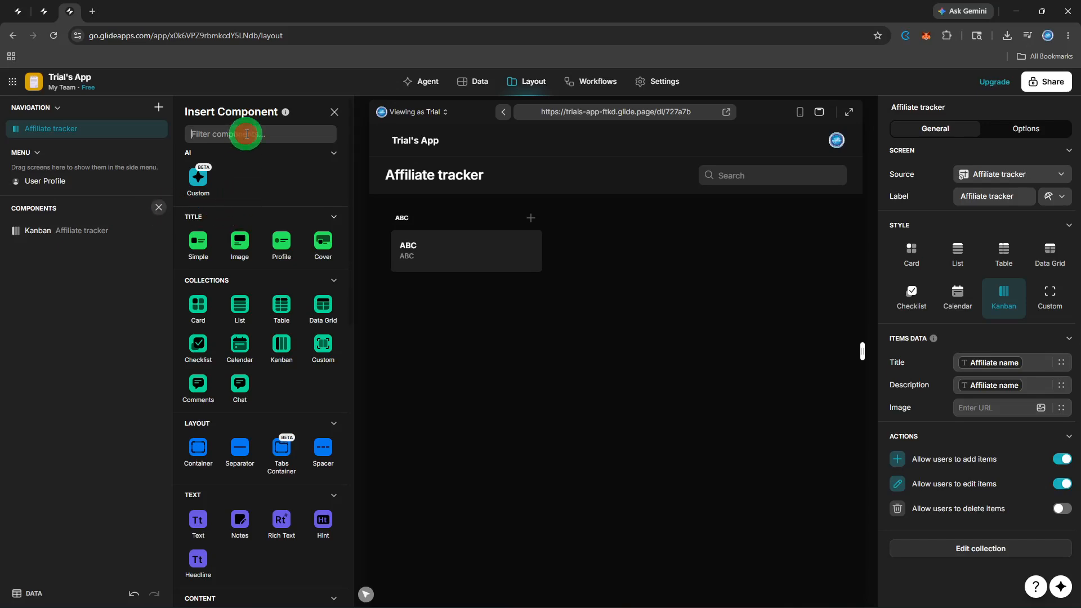
pyautogui.write('B')
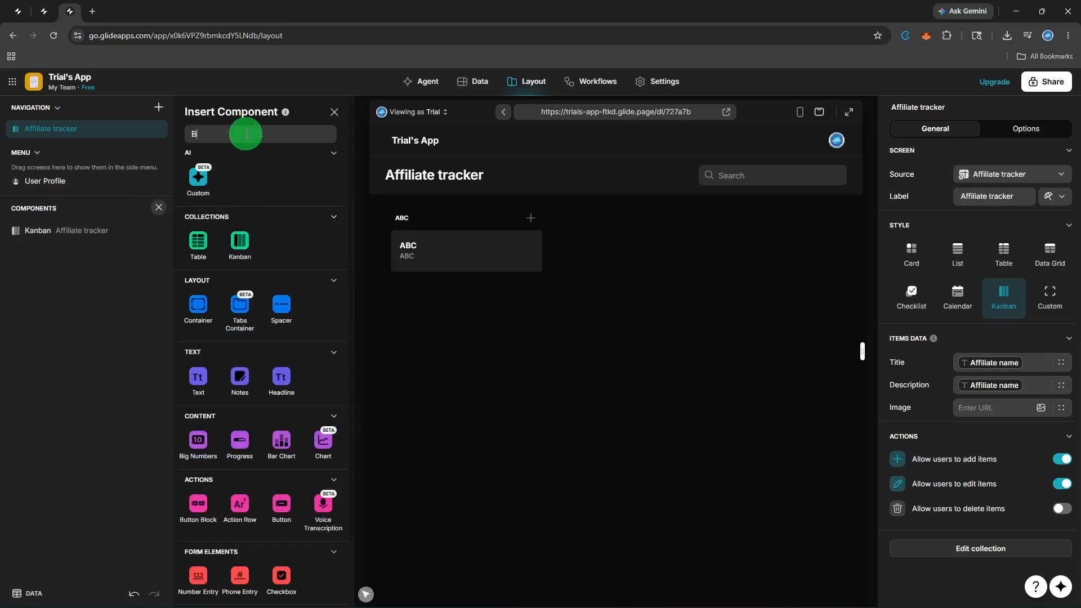
pyautogui.write('utton')
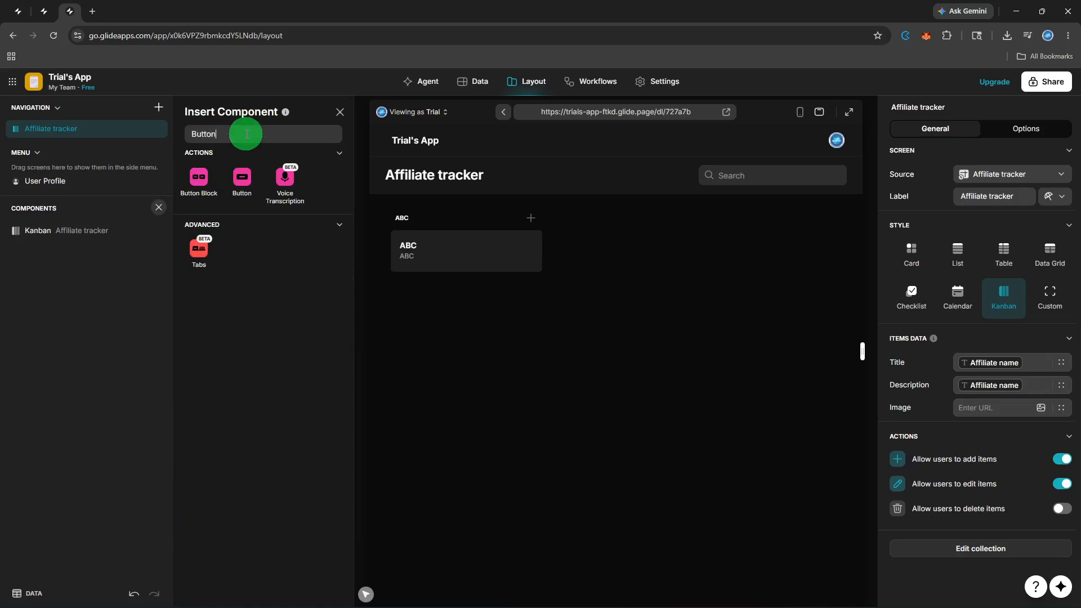
pyautogui.click(242, 182)
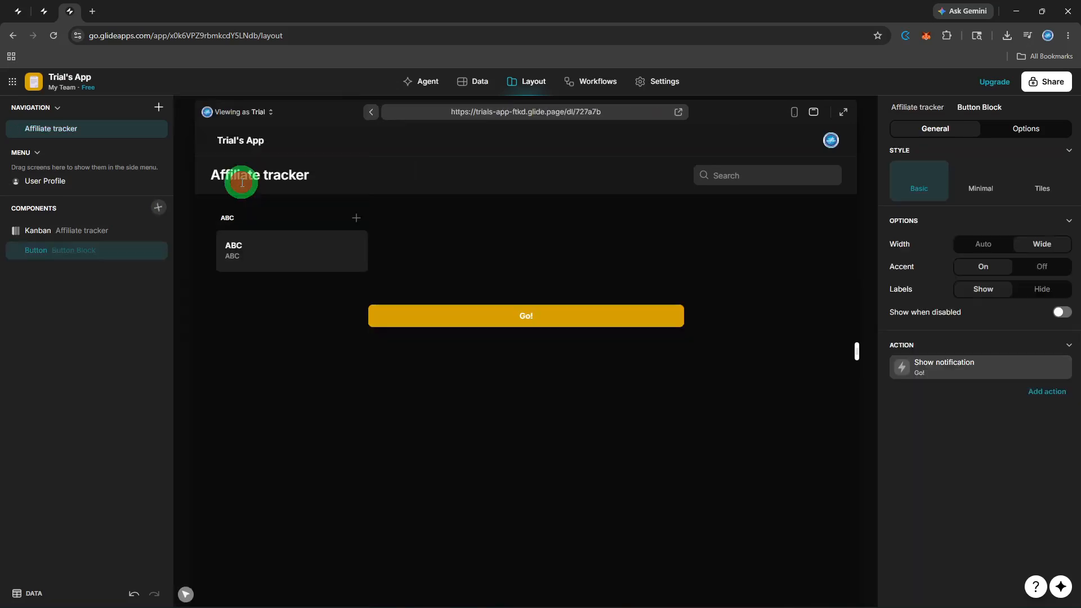
# - Set the title of the button's action to Add Affiliate Entry
pyautogui.click(959, 374)
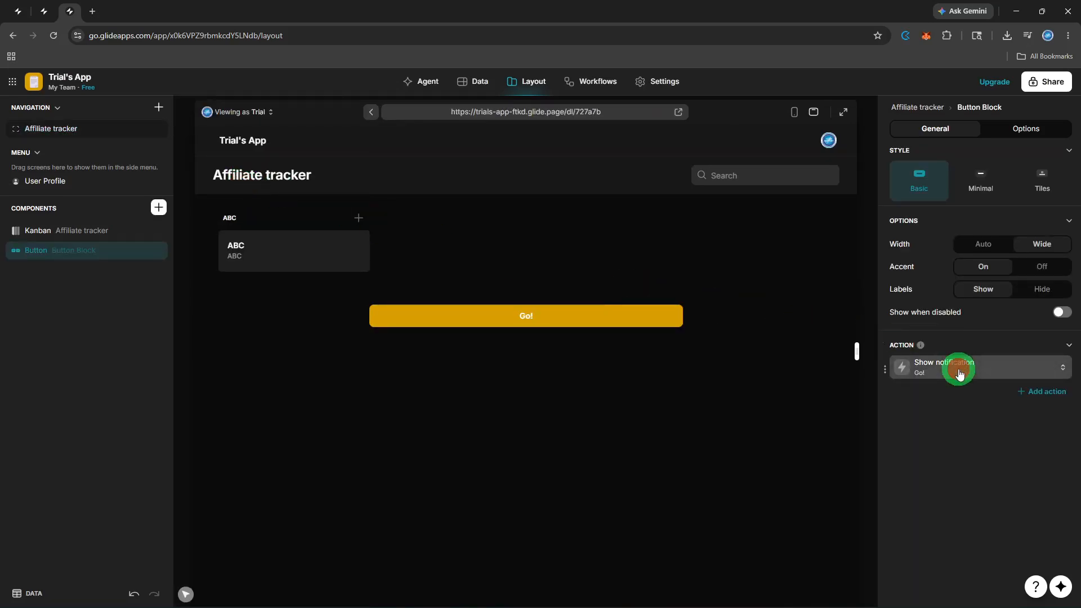
pyautogui.click(956, 409)
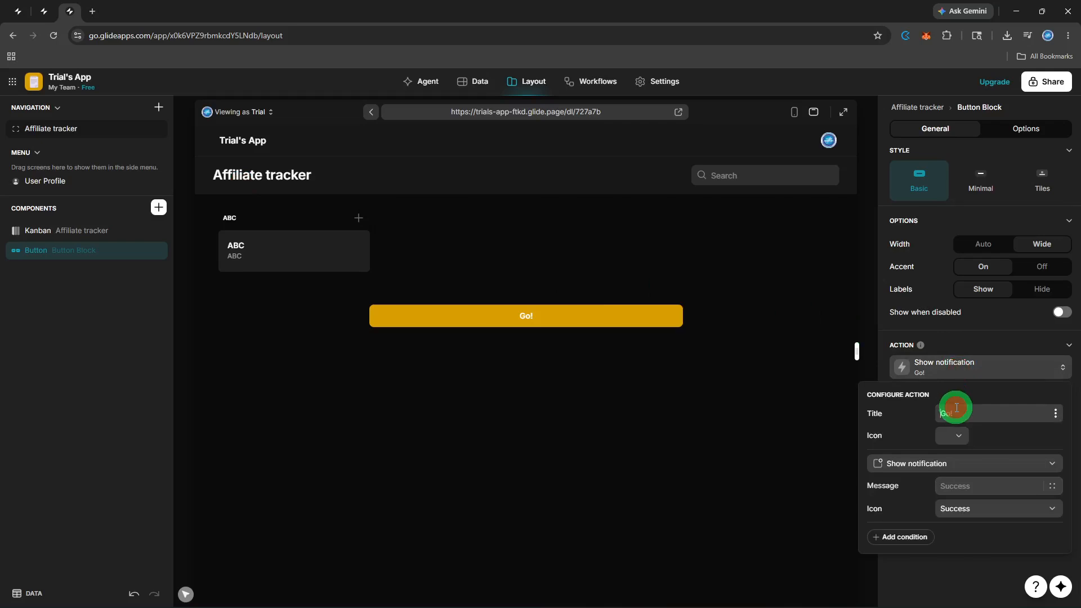
pyautogui.write('Add')
pyautogui.write(' Aff')
pyautogui.write('iliate ')
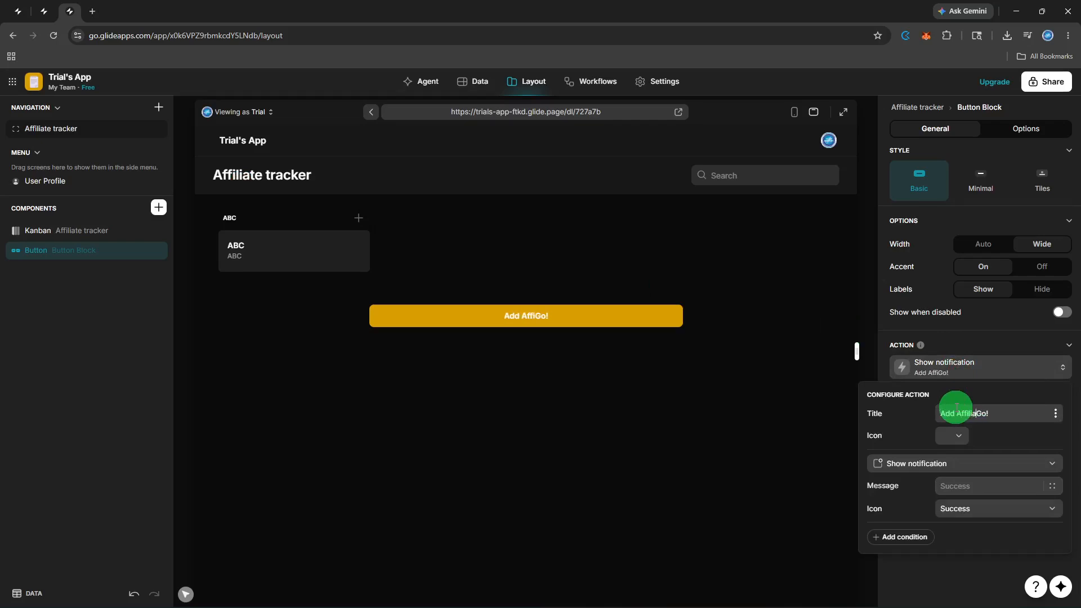
pyautogui.write('Entry')
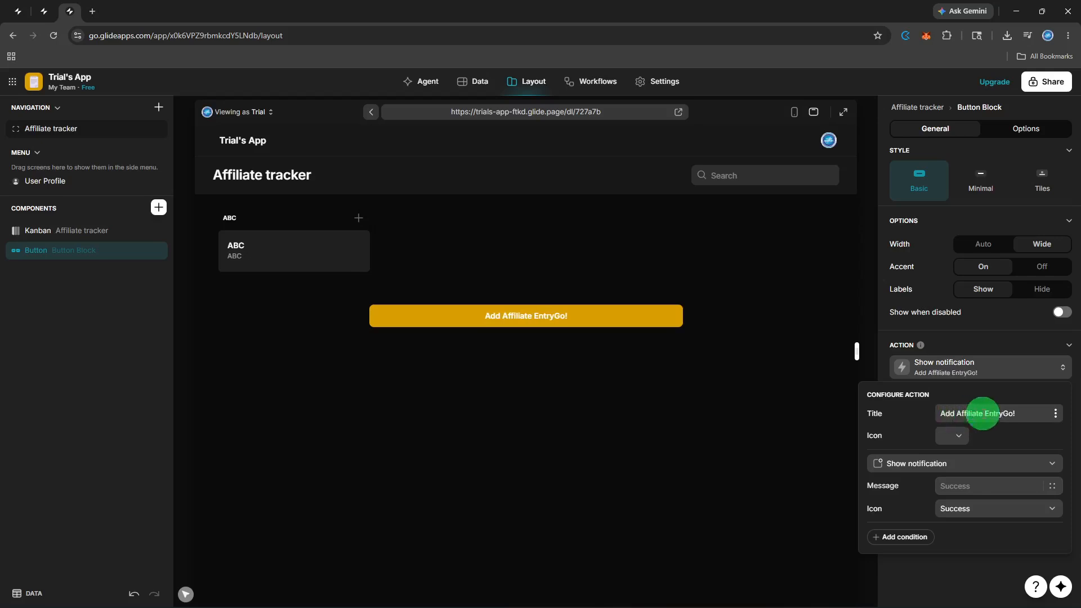
pyautogui.click(1028, 416)
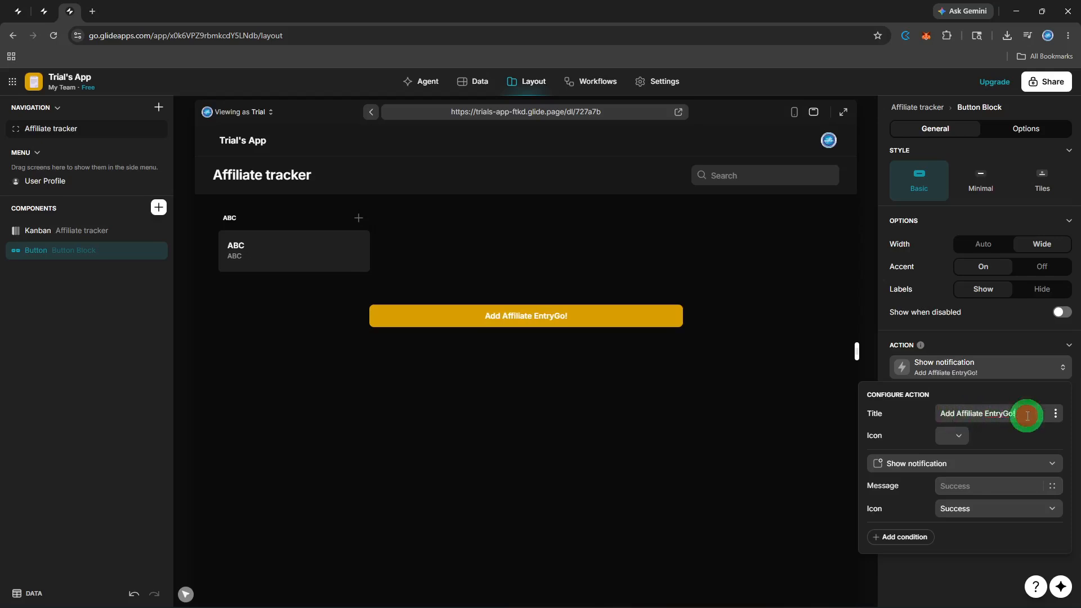
pyautogui.press('BackSpace')
pyautogui.press('BackSpace')
pyautogui.press('BackSpace')
# - Change the Add Affiliate Entry button's action to Show form screen and open its form in the app preview
pyautogui.click(1012, 472)
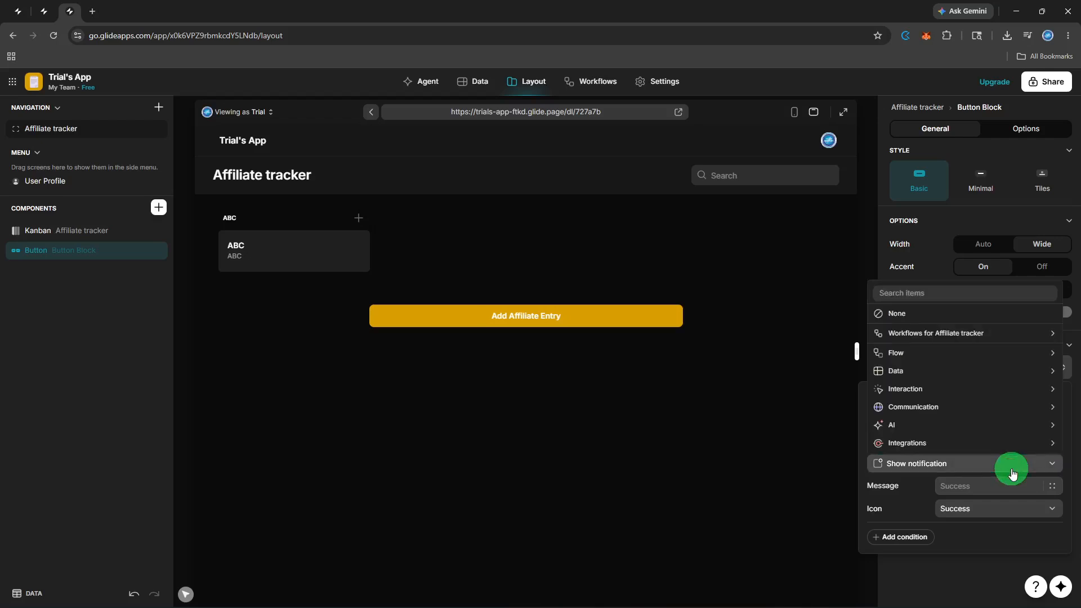
pyautogui.write('Show form')
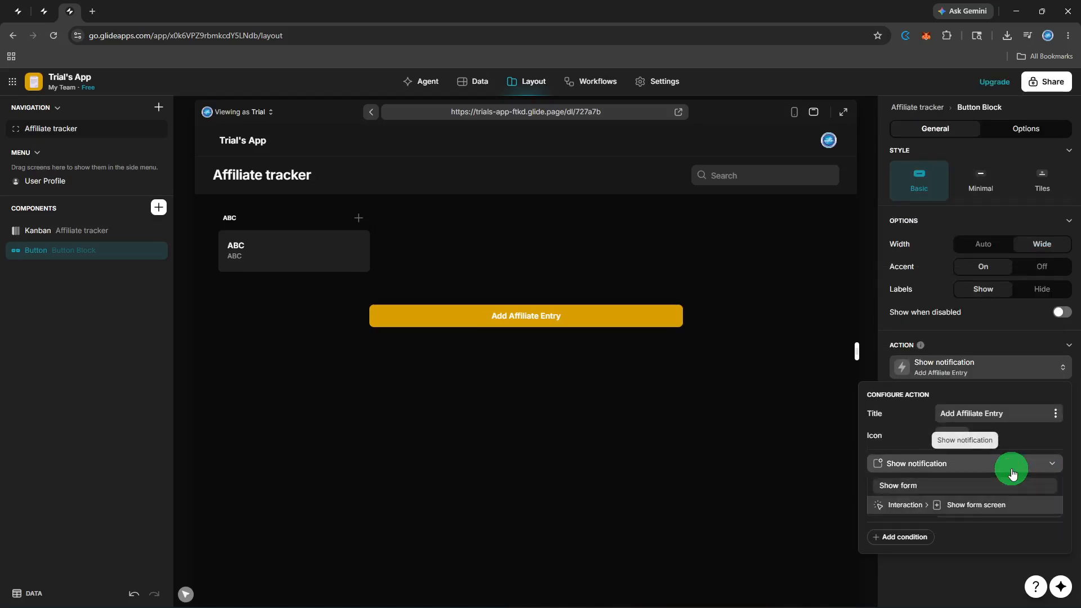
pyautogui.click(995, 505)
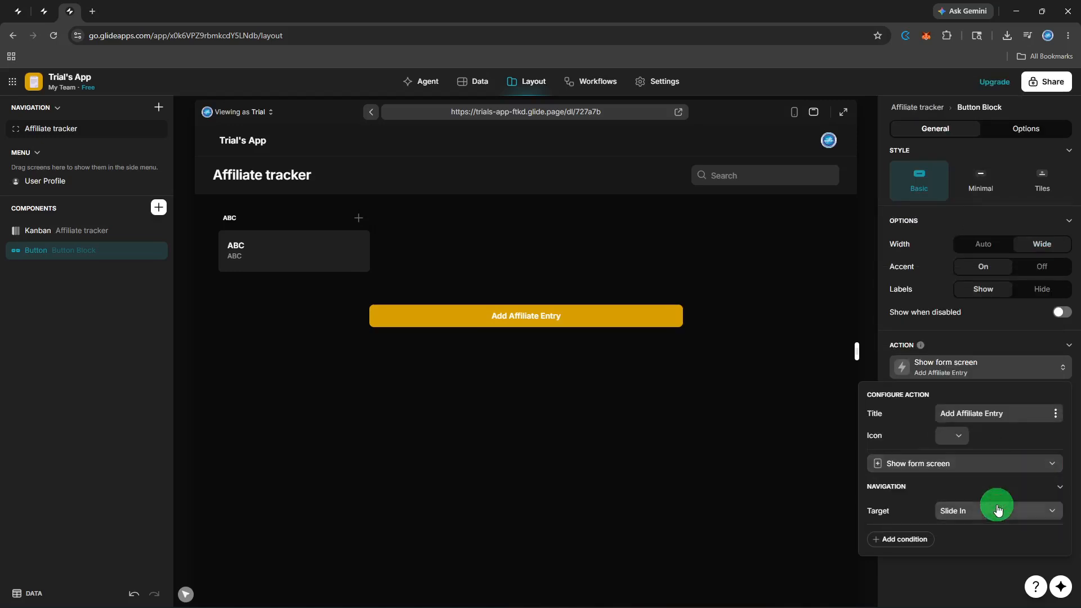
pyautogui.click(766, 472)
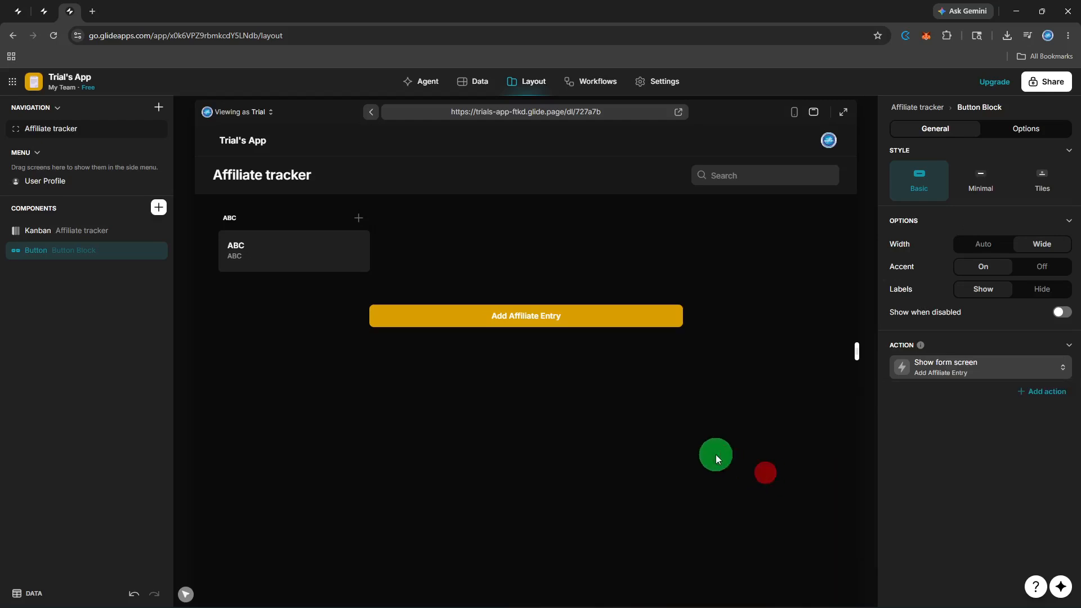
pyautogui.click(545, 318)
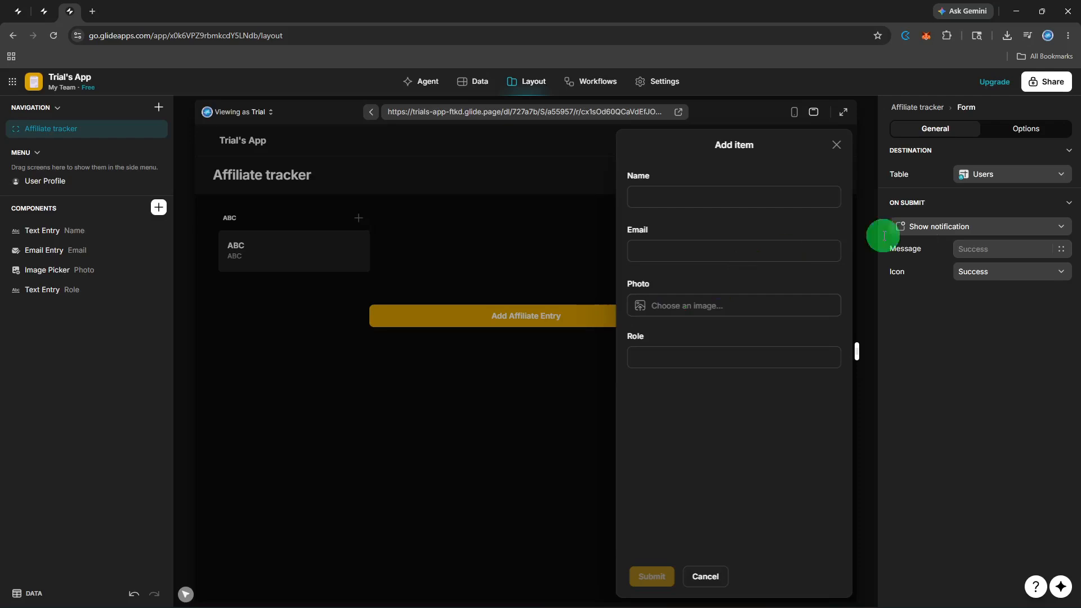
# - Copy the app's share link
pyautogui.click(1058, 90)
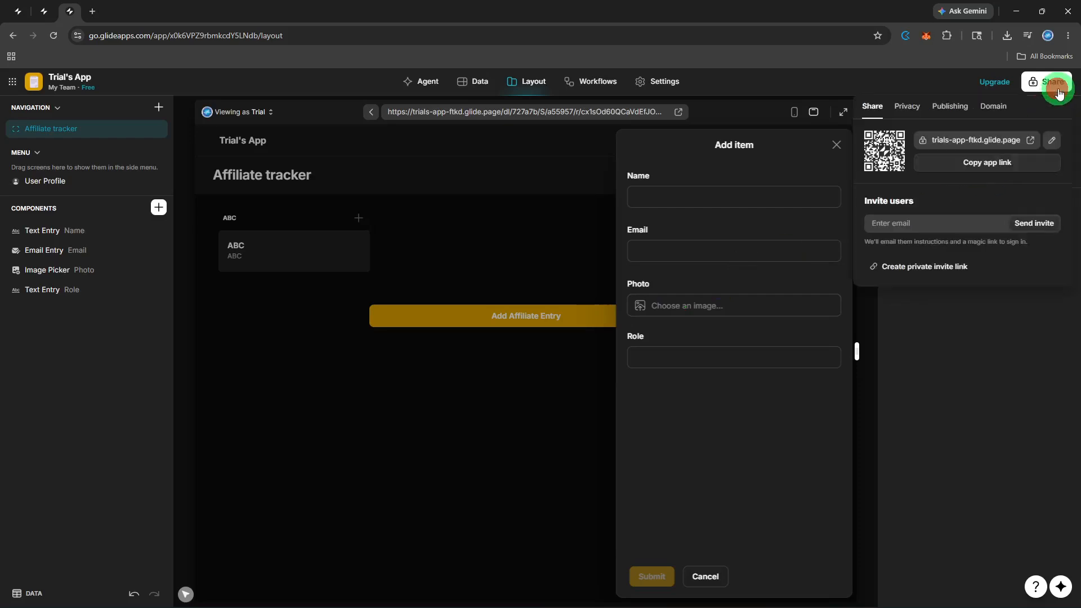
pyautogui.click(990, 171)
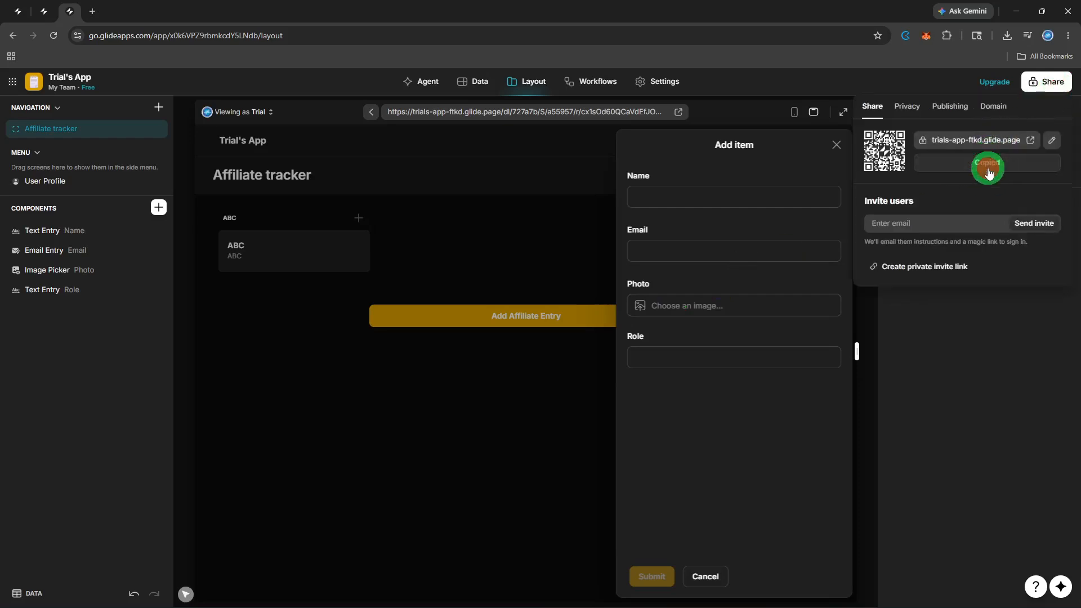